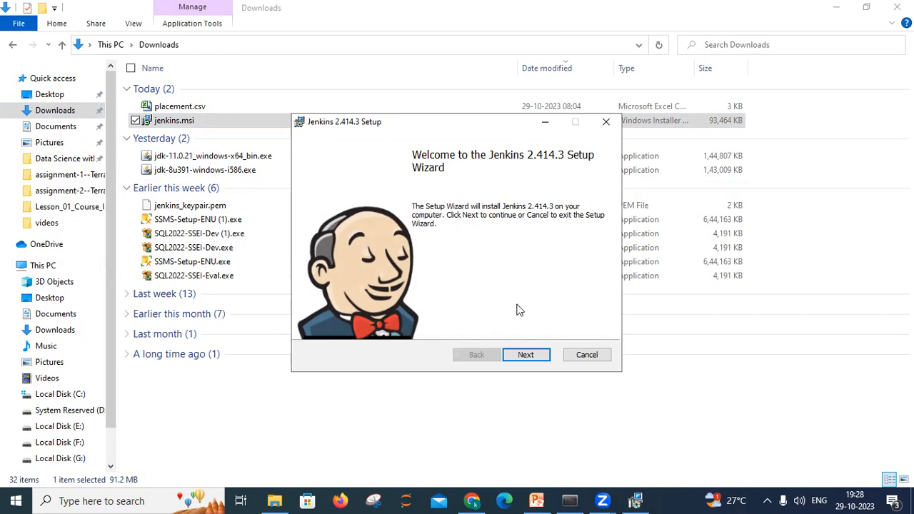
Step: Pass the welcome page and keep the default C:\Program Files\Jenkins\ install folder after browsing alternatives
left_click(527, 355)
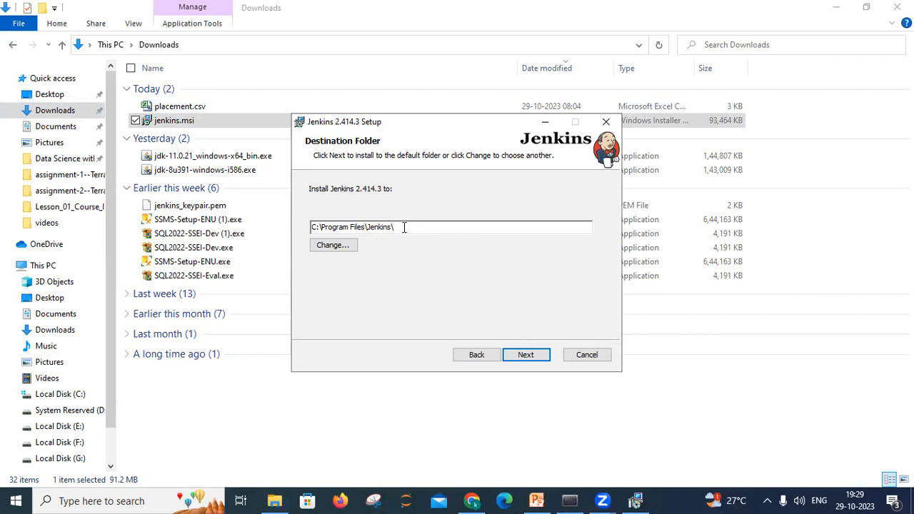
left_click(350, 244)
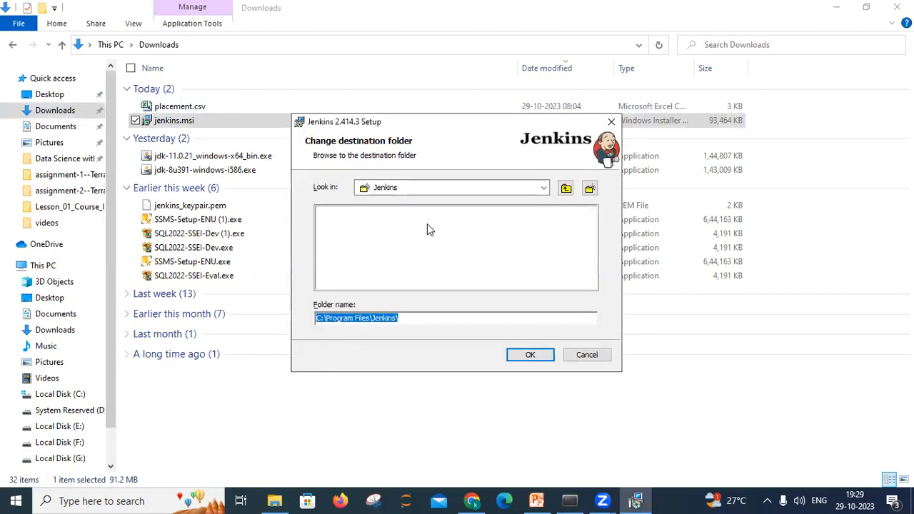
left_click(364, 189)
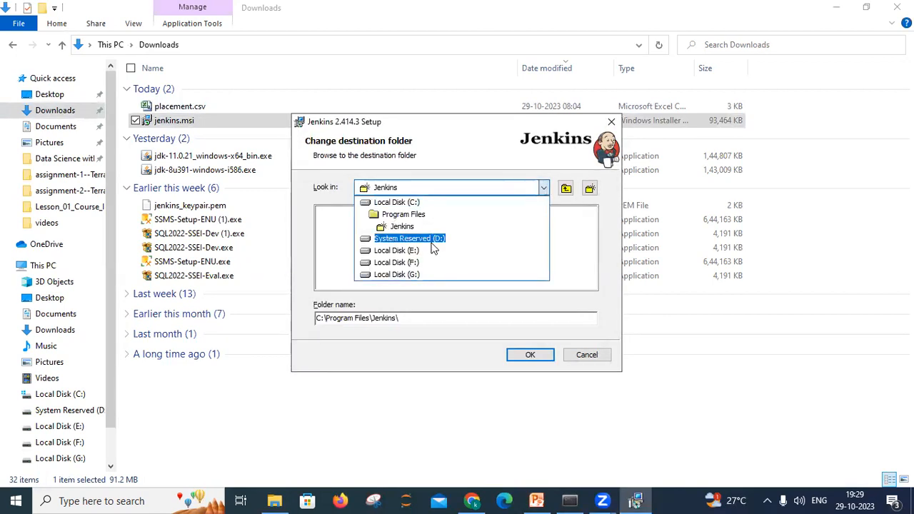
left_click(586, 247)
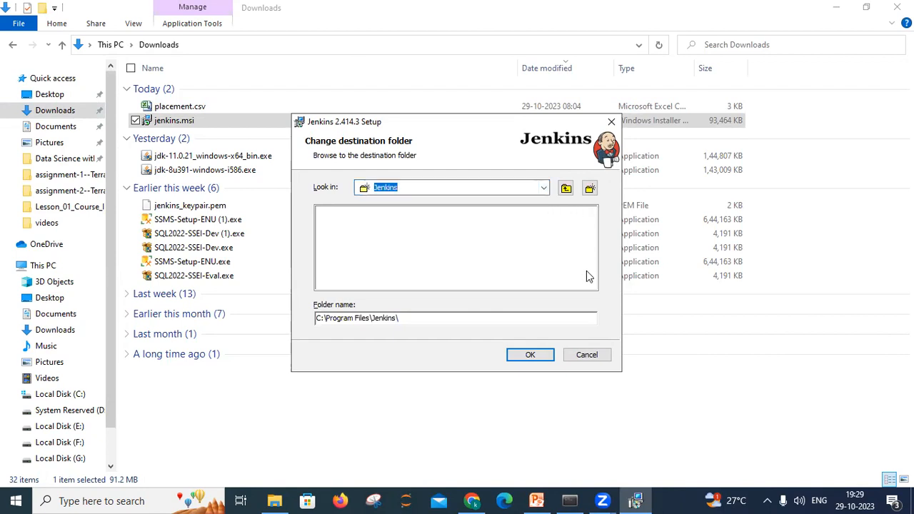
left_click(587, 355)
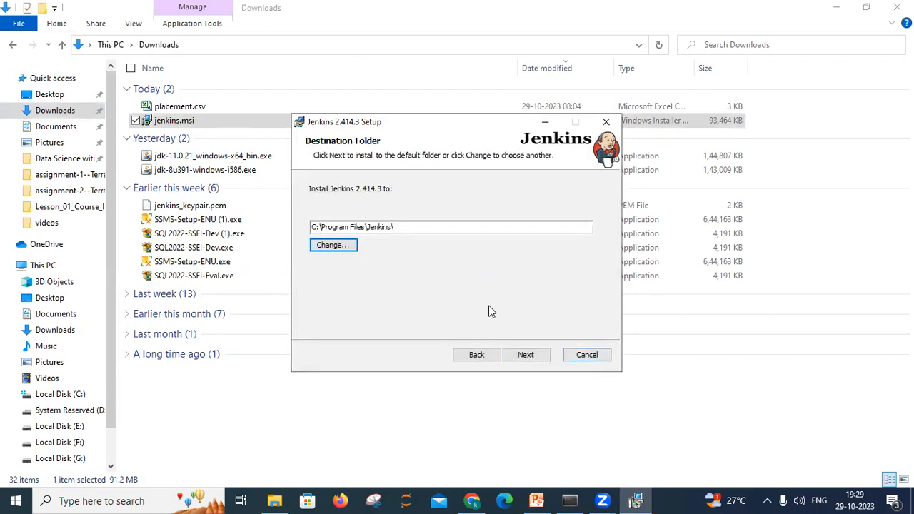
left_click(522, 350)
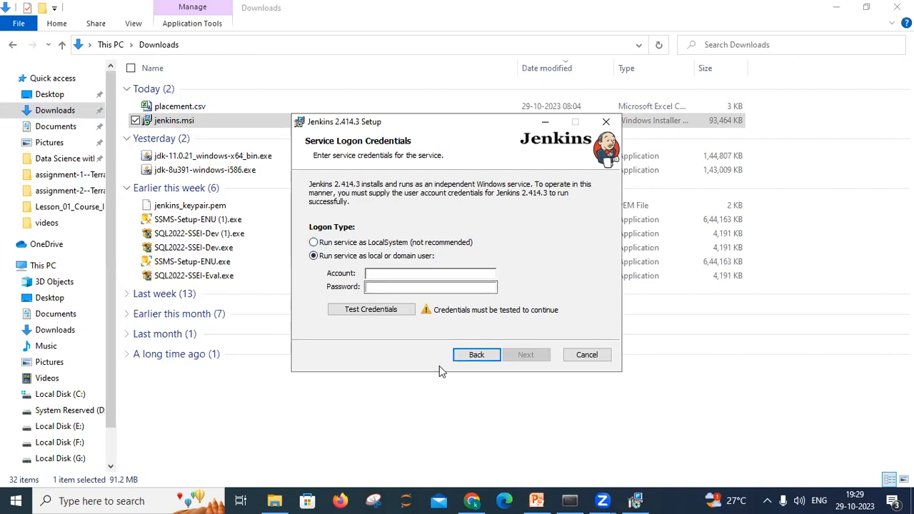
Step: Read through the jenkins.io Windows installation guide in Chrome, then return to the setup wizard
left_click(473, 500)
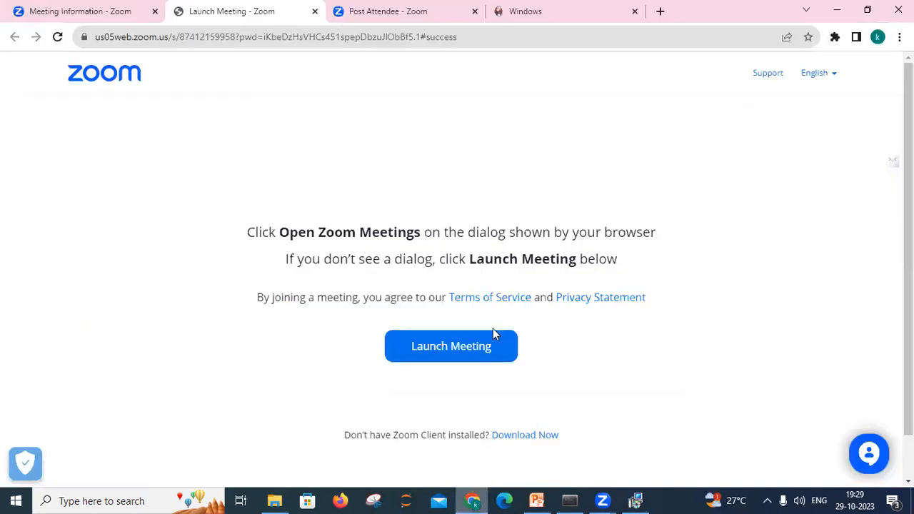
left_click(570, 7)
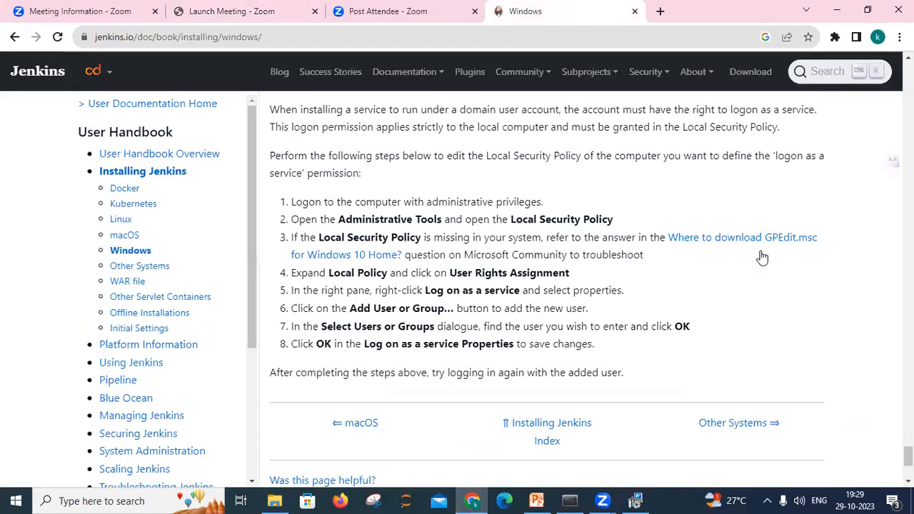
left_click_drag(908, 456, 908, 374)
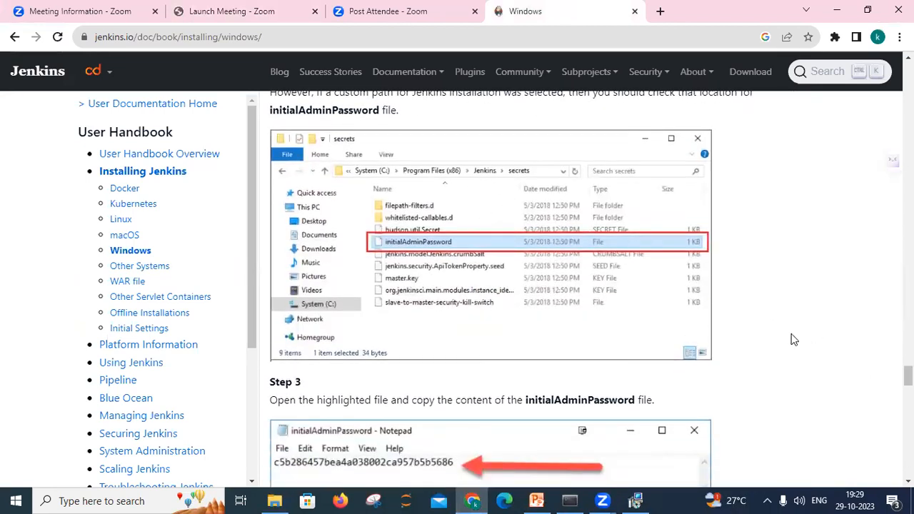
left_click_drag(908, 376, 908, 453)
left_click(635, 500)
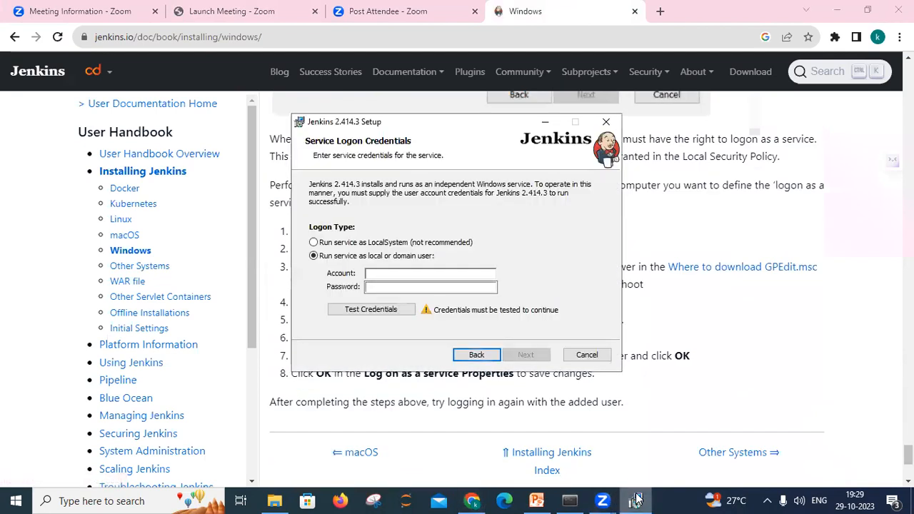
Step: Run the Jenkins service as LocalSystem and accept port 8080 after it tests available
left_click(377, 244)
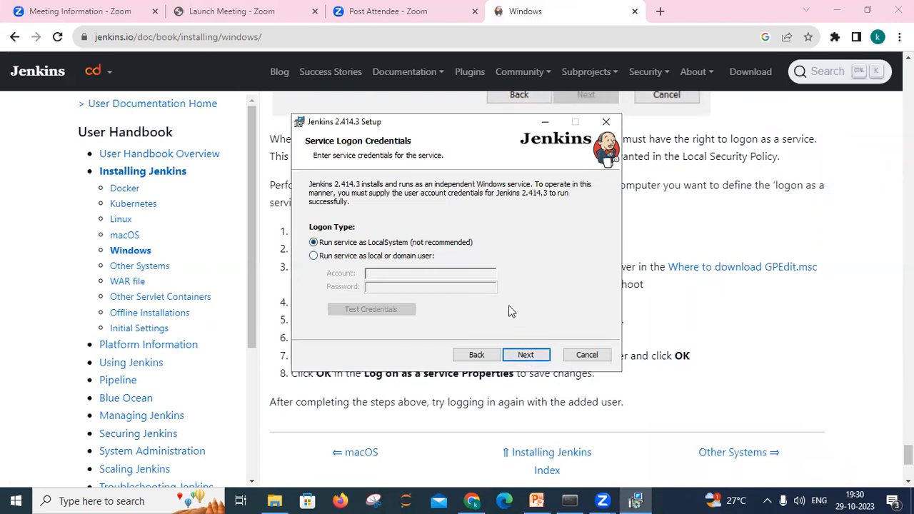
left_click(524, 357)
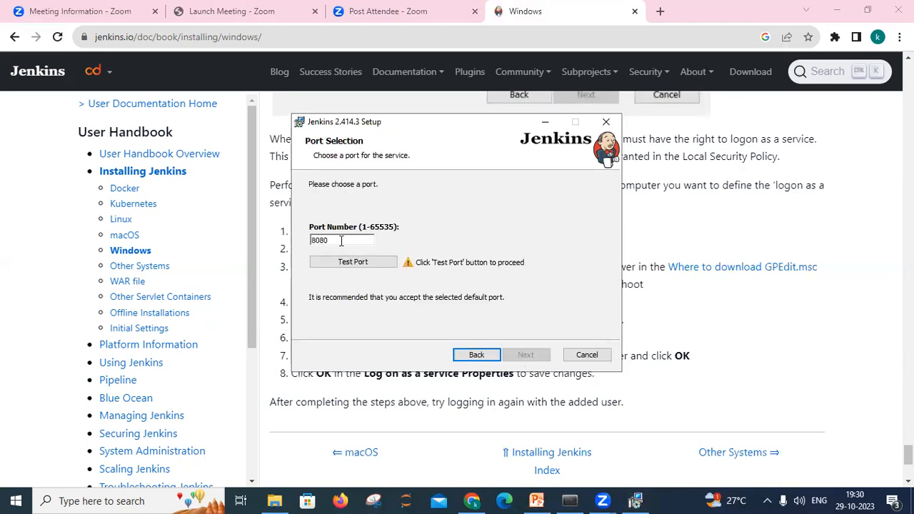
left_click(352, 262)
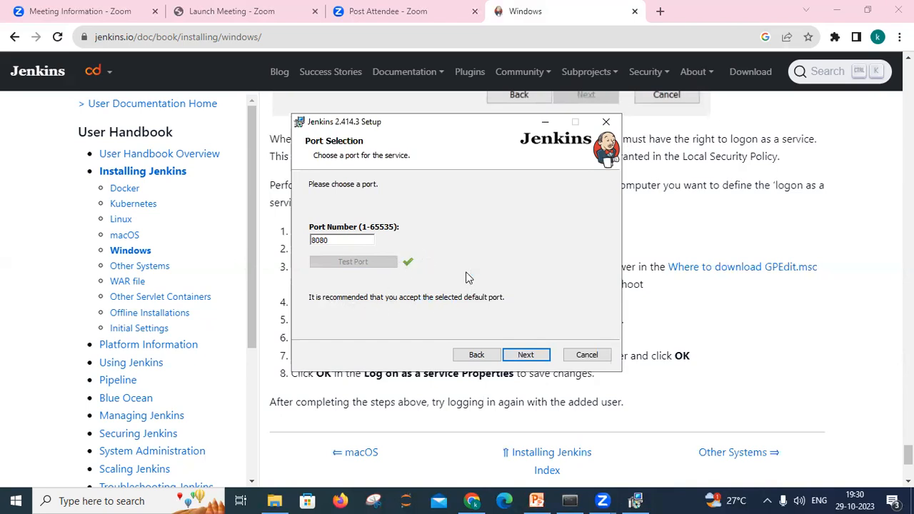
left_click(528, 355)
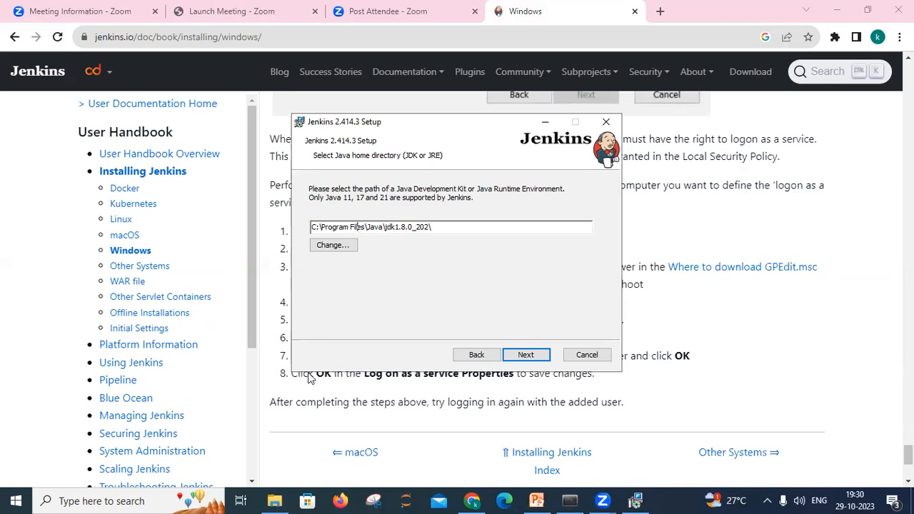
left_click(274, 500)
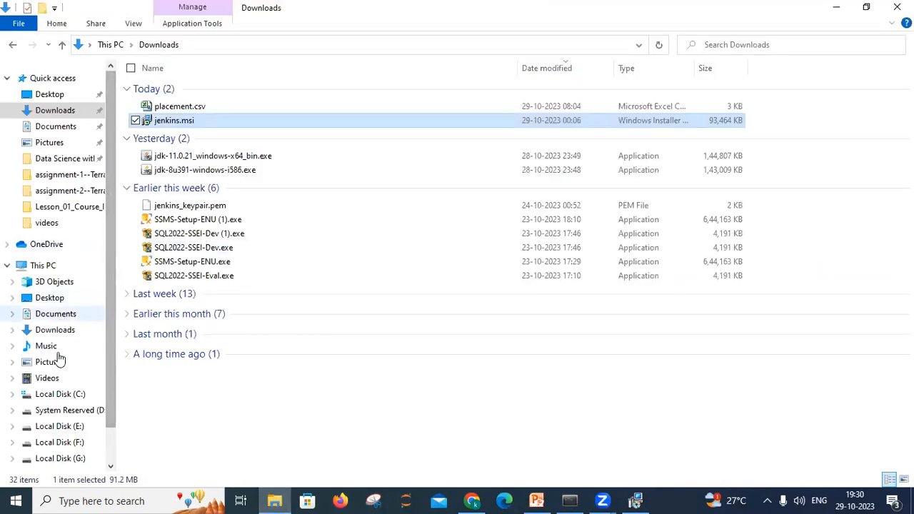
Step: Browse C:\Program Files\Java to check the installed jdk1.8.0_202, jdk-11 and jre-1.8 folders
left_click(64, 394)
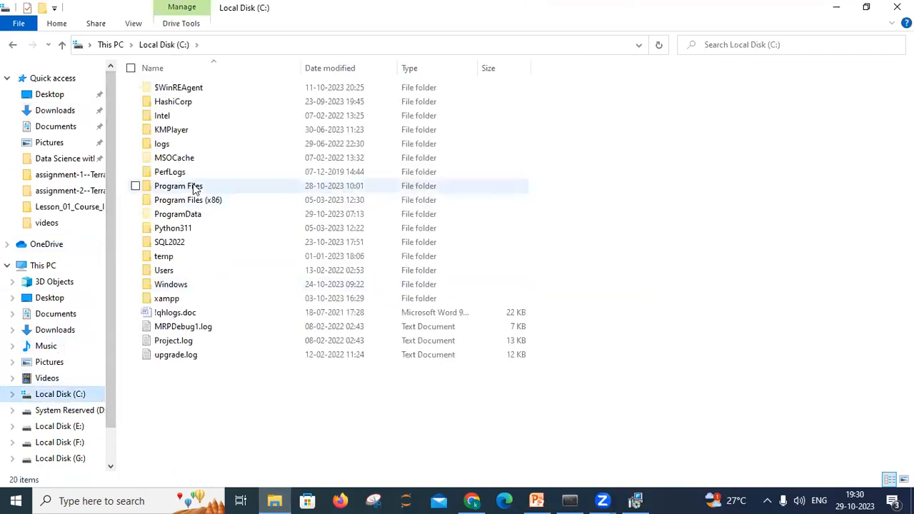
double_click(192, 186)
double_click(180, 241)
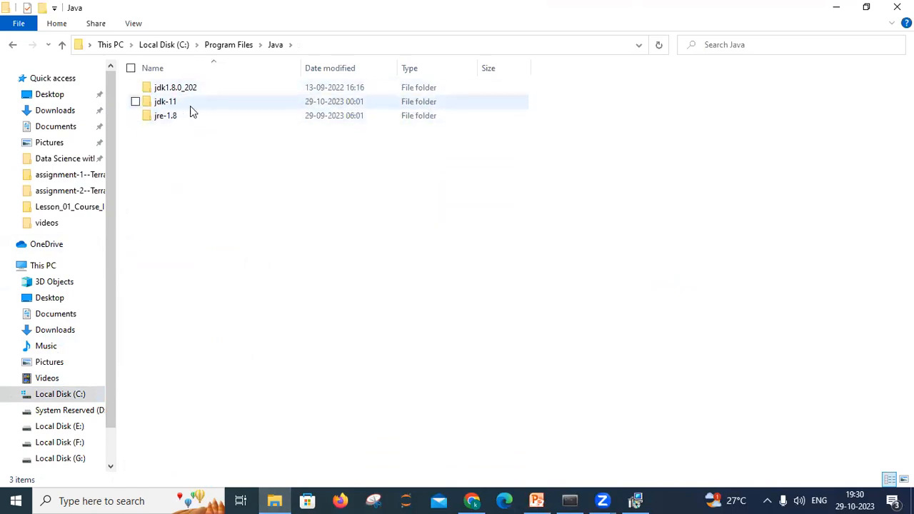
double_click(191, 91)
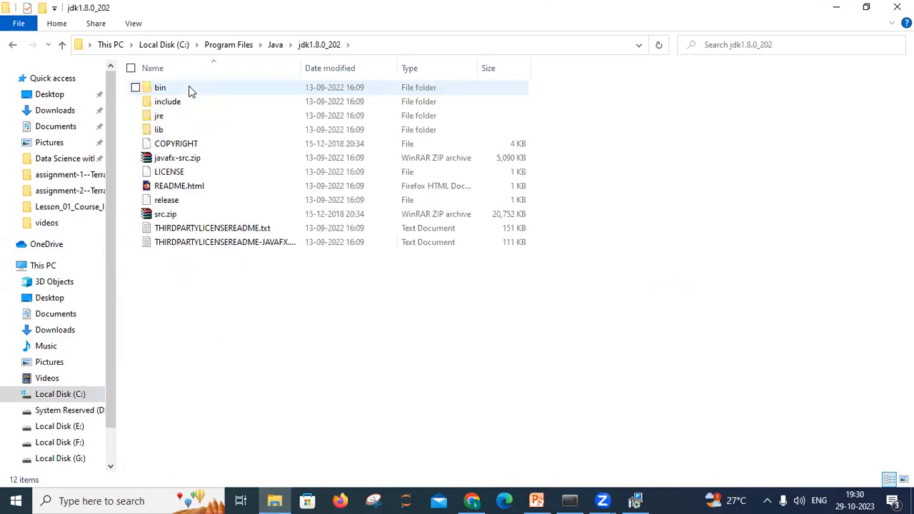
left_click(62, 44)
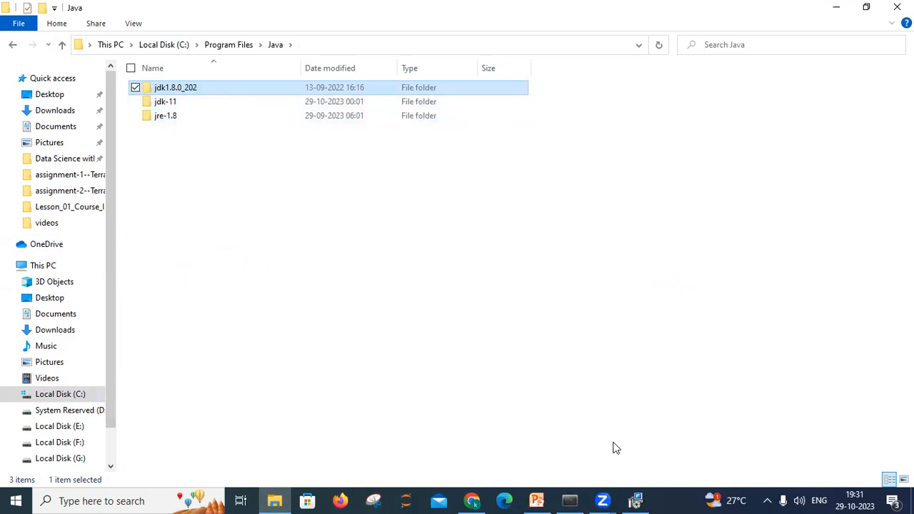
left_click(635, 501)
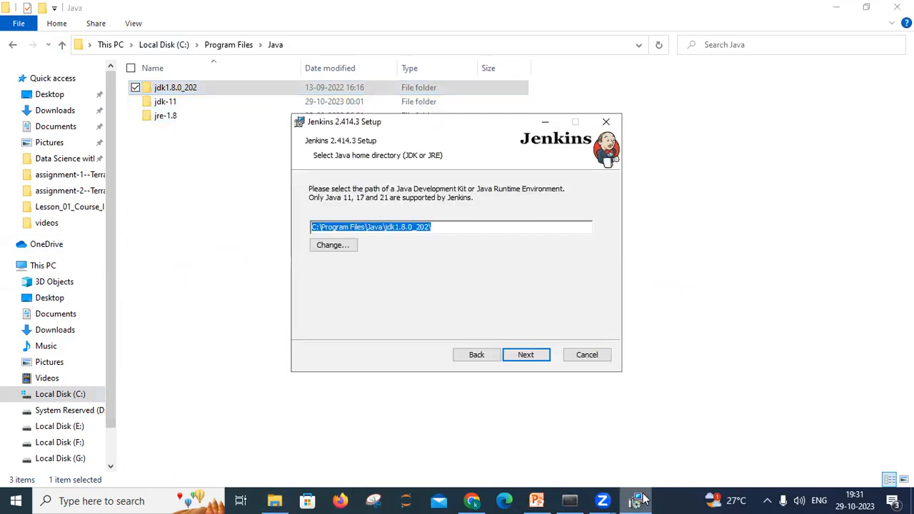
Step: Try jdk1.8.0_202 as Java home, dismiss the invalid-directory warning, and open the jdk-11 folder
left_click(545, 359)
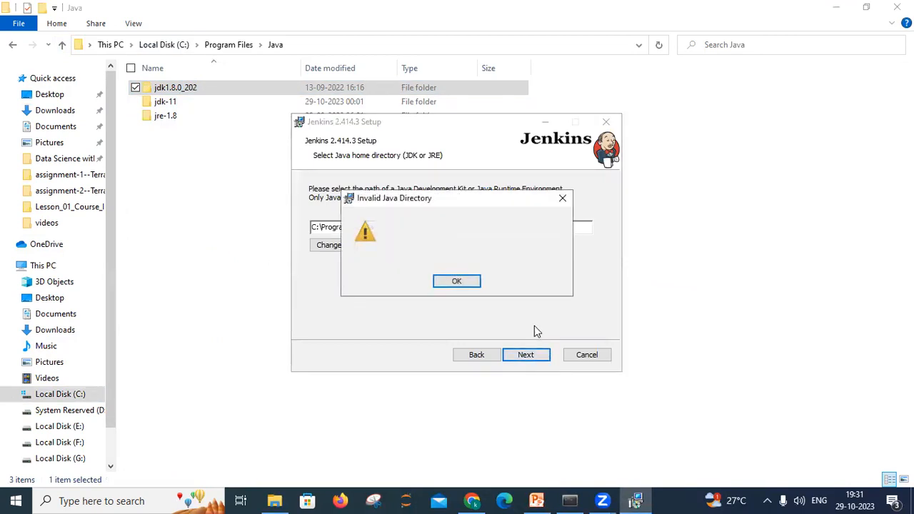
left_click(472, 284)
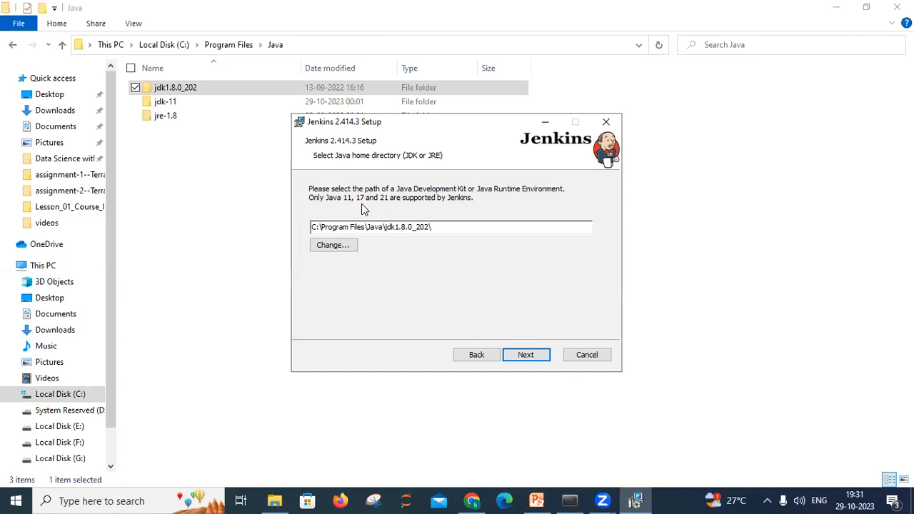
left_click(177, 104)
double_click(176, 102)
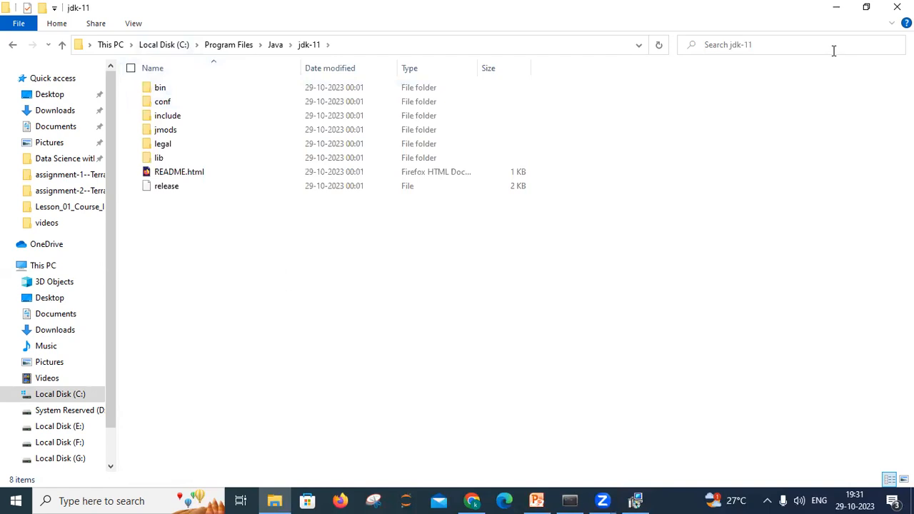
Step: Paste C:\Program Files\Java\jdk-11 into the wizard as the Java home and continue
left_click(575, 46)
key("ctrl+c")
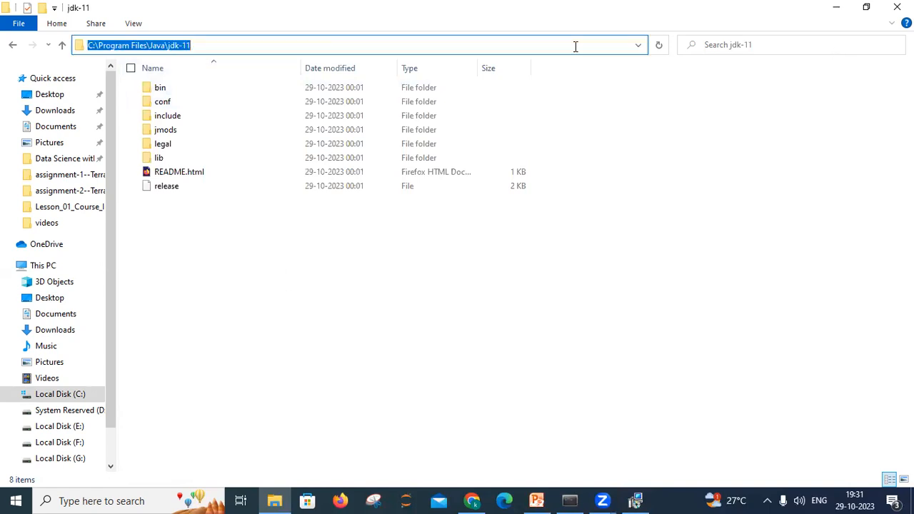
left_click(635, 501)
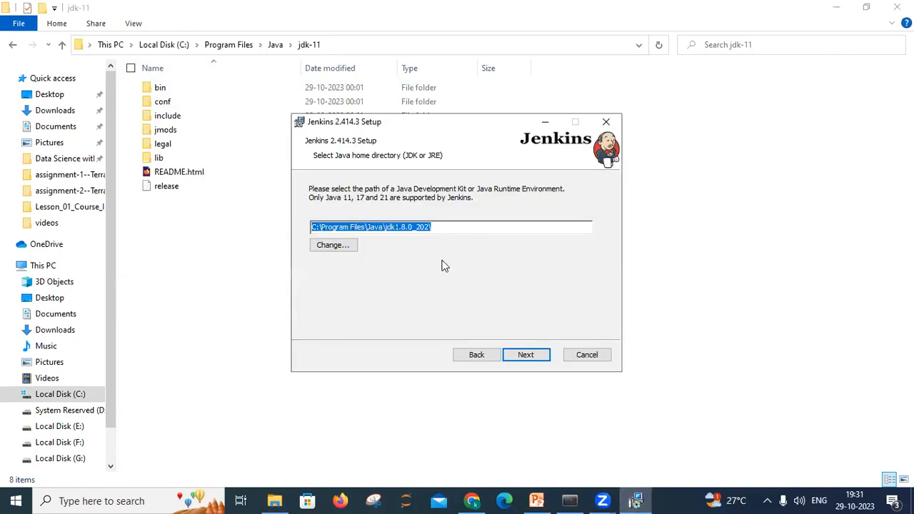
key("ctrl+v")
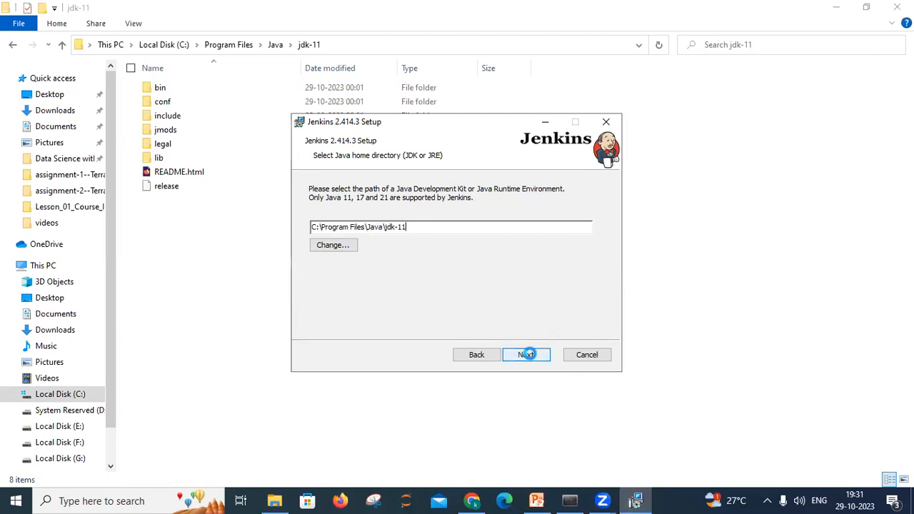
left_click(531, 356)
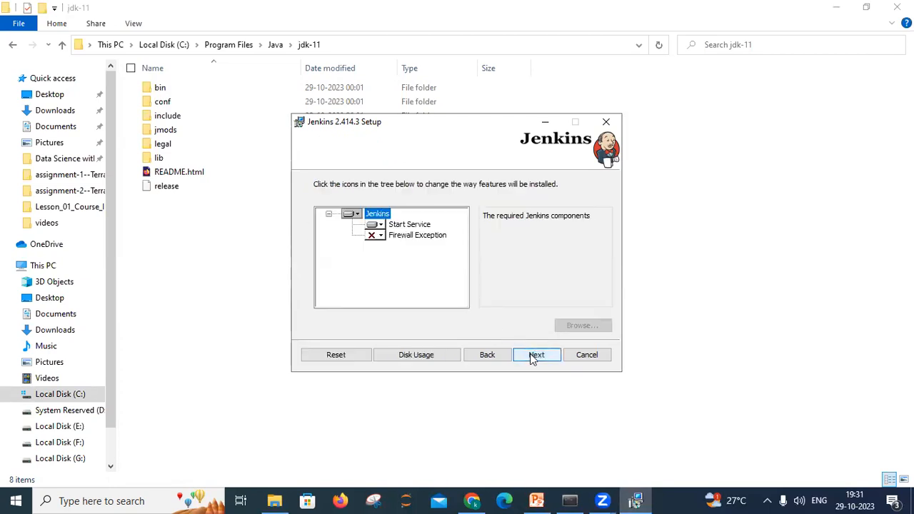
Step: Leave the Firewall Exception feature excluded and start the Jenkins 2.414.3 installation
left_click(381, 237)
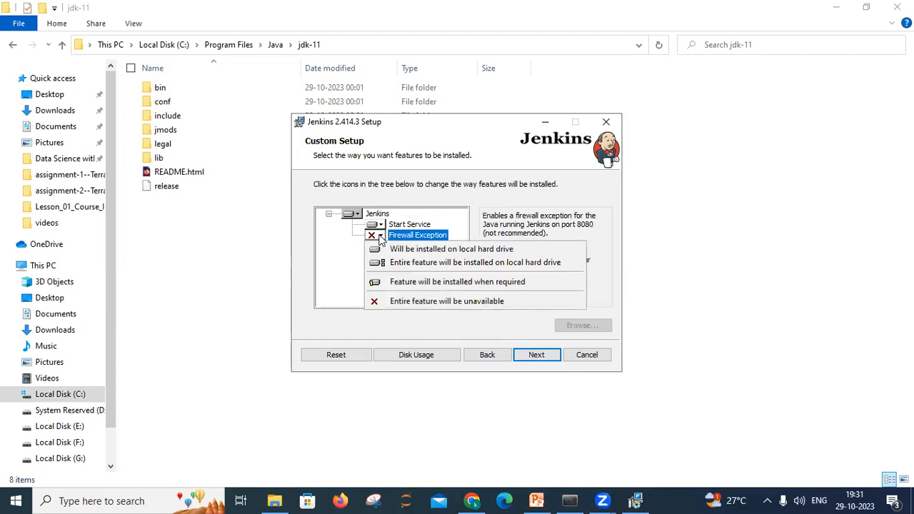
left_click(337, 254)
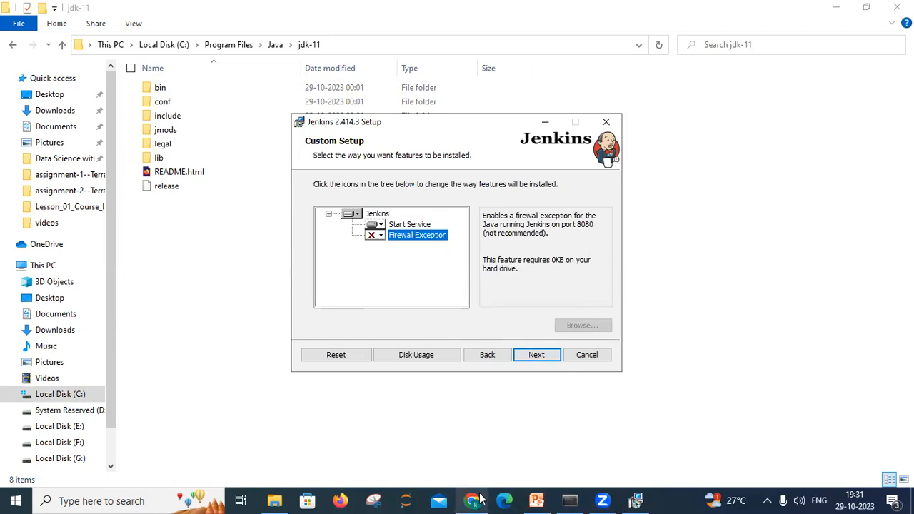
left_click(538, 361)
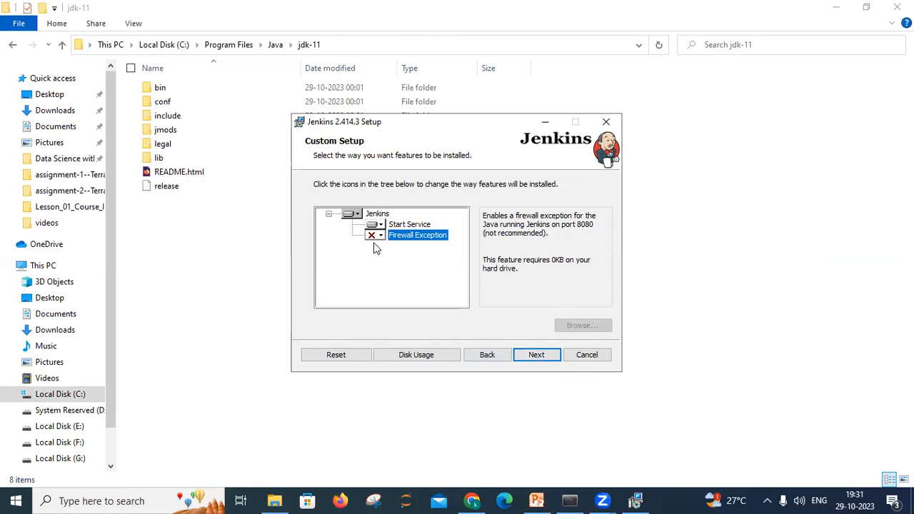
left_click(537, 359)
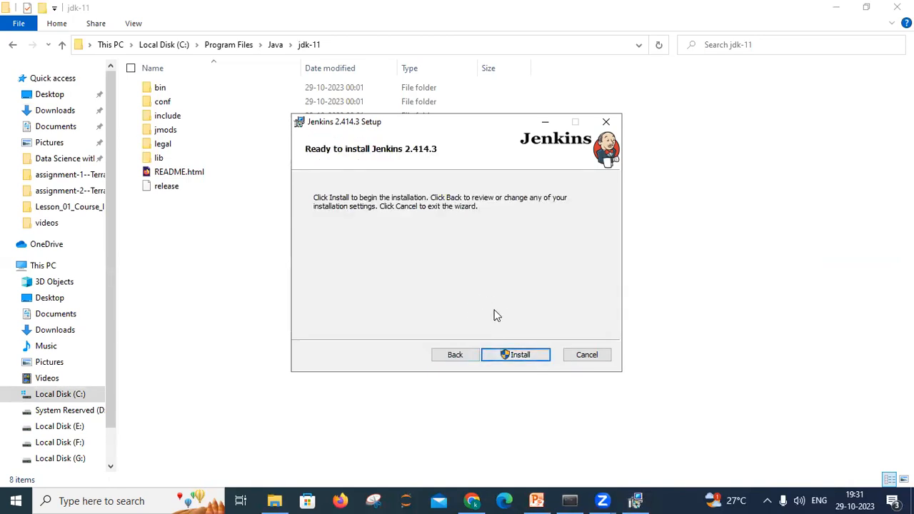
left_click(526, 355)
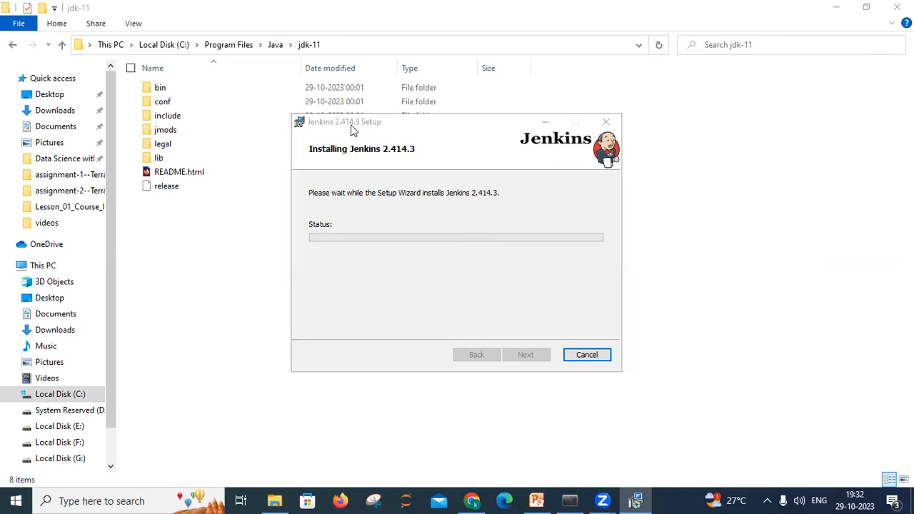
Step: Move the installer window aside while Jenkins 2.414.3 finishes installing
left_click_drag(351, 127, 359, 157)
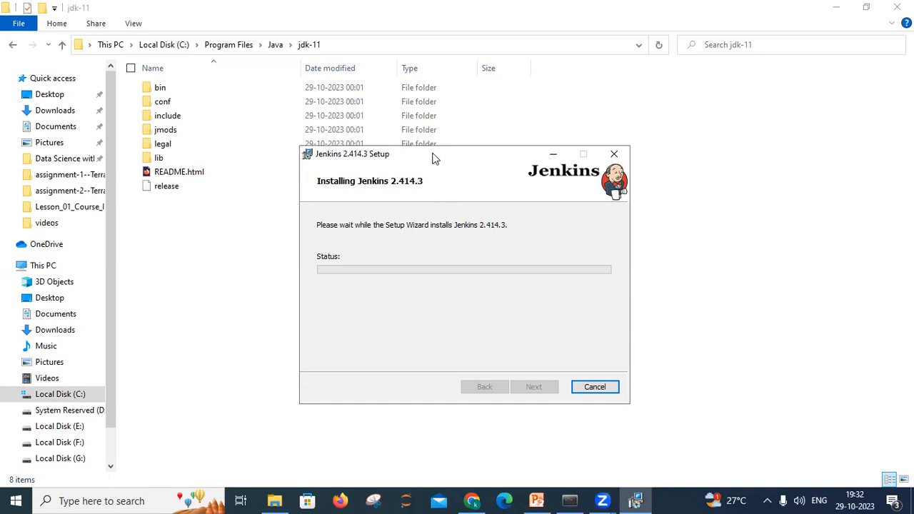
left_click_drag(432, 157, 423, 147)
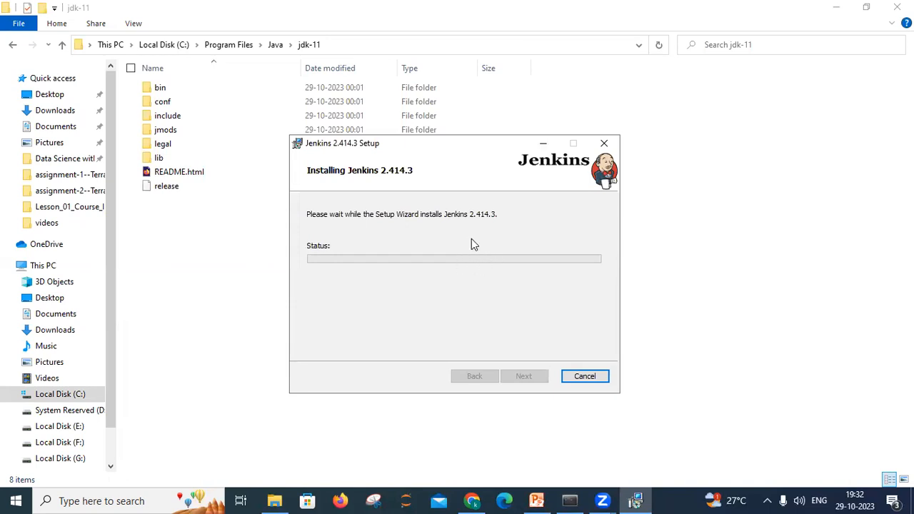
left_click(746, 131)
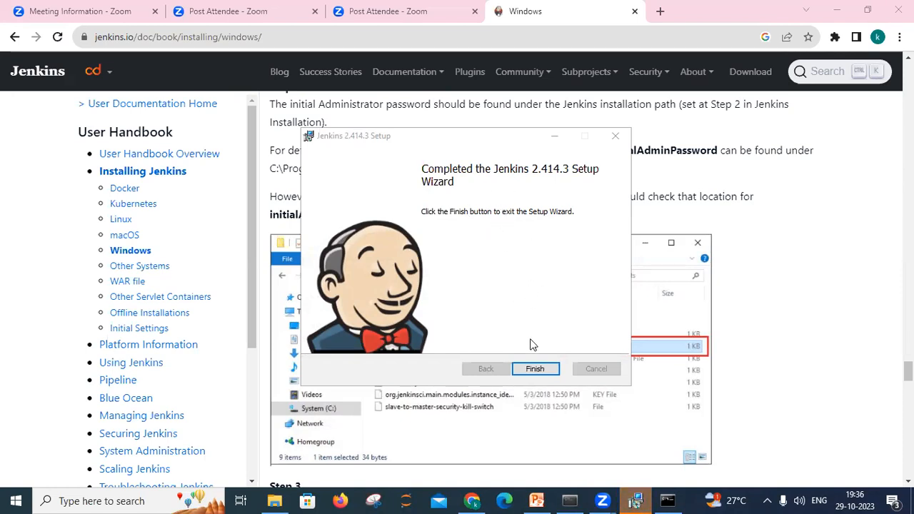
Step: Close the finished installer and read the guide's unlocking Steps 2–4, ending back at Step 1
left_click(536, 369)
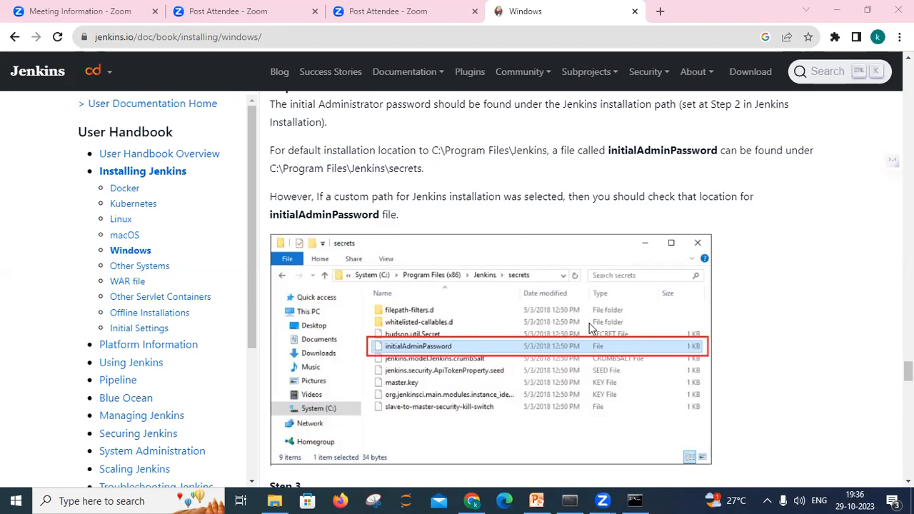
scroll(490, 285, "up", 1)
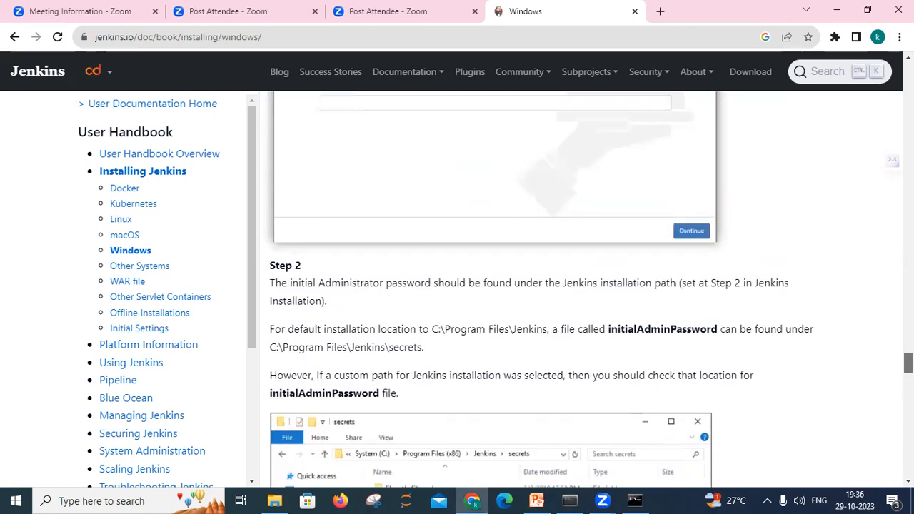
scroll(490, 286, "down", 3)
scroll(490, 286, "down", 10)
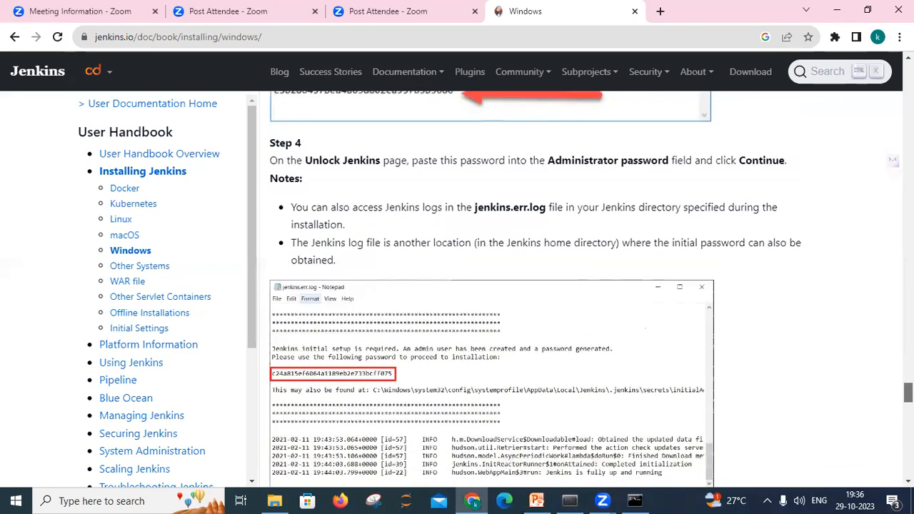
scroll(491, 285, "down", 2)
scroll(490, 286, "up", 8)
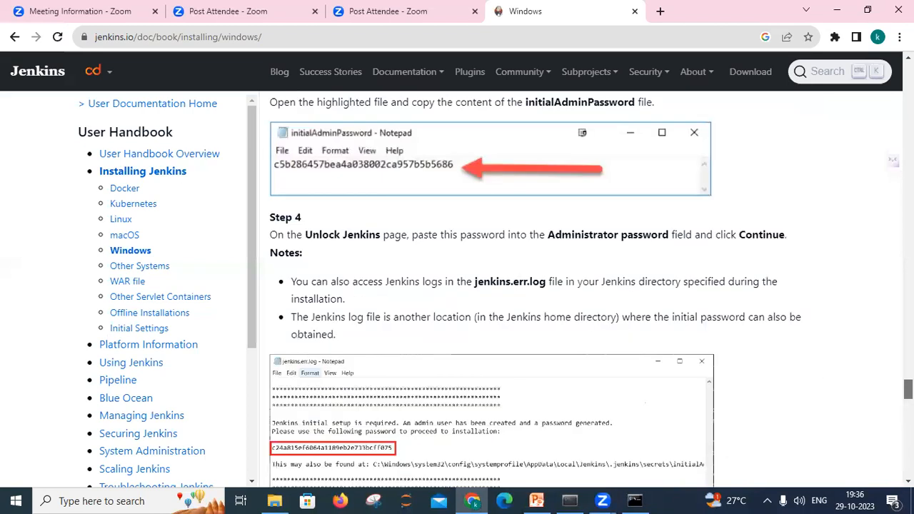
scroll(299, 449, "up", 1)
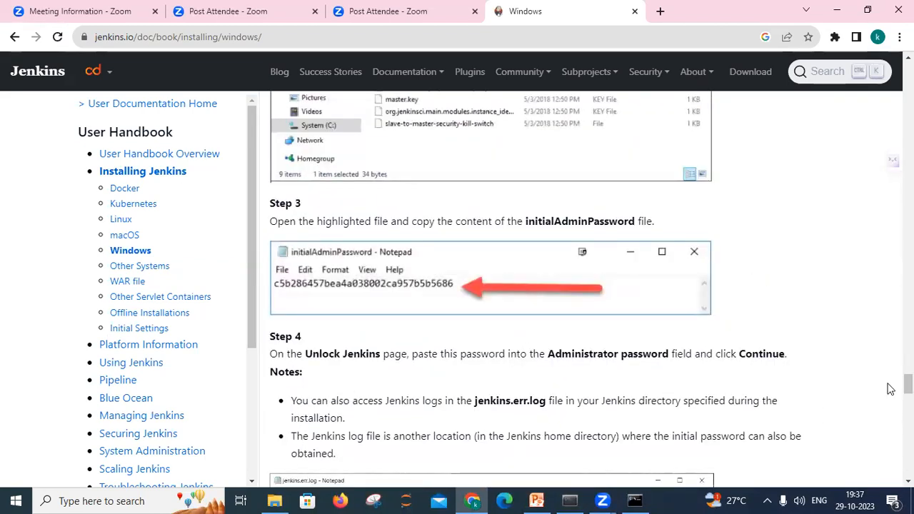
left_click_drag(907, 384, 907, 349)
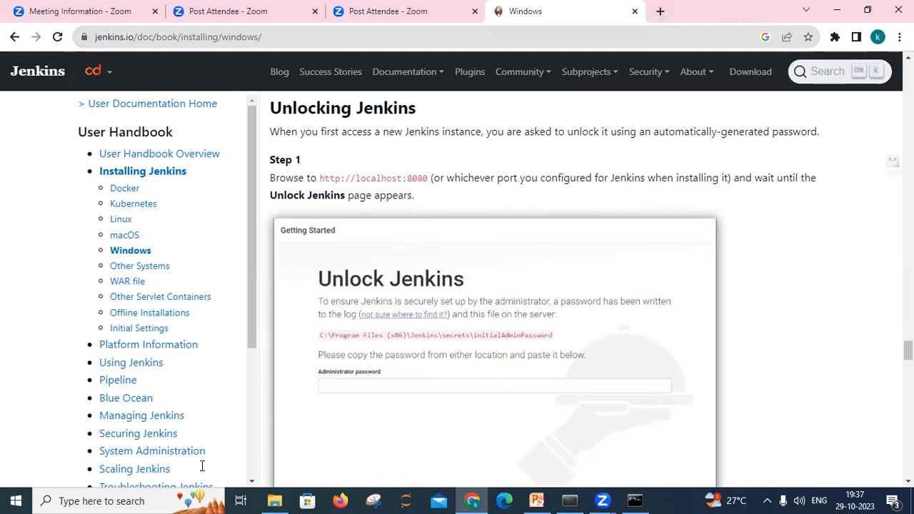
left_click(145, 500)
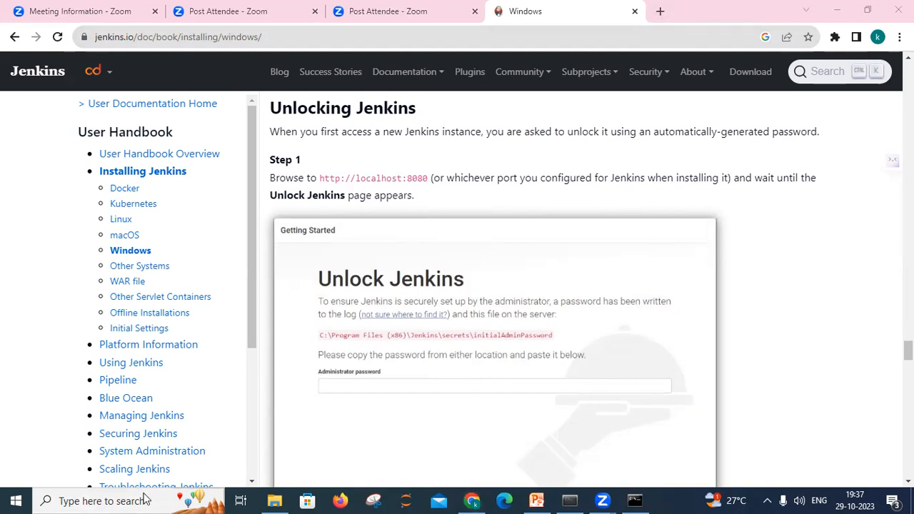
Step: Search Windows for 'service' and launch the Services app
type("ser")
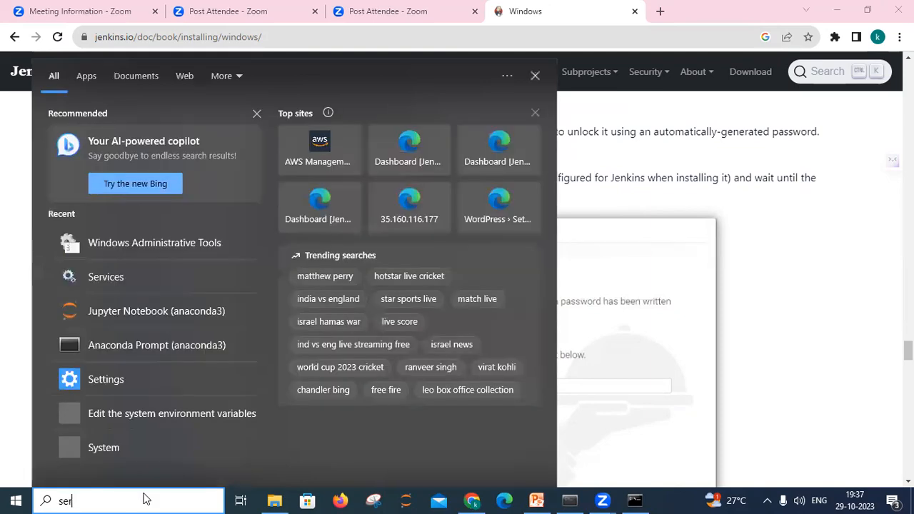
type("vice")
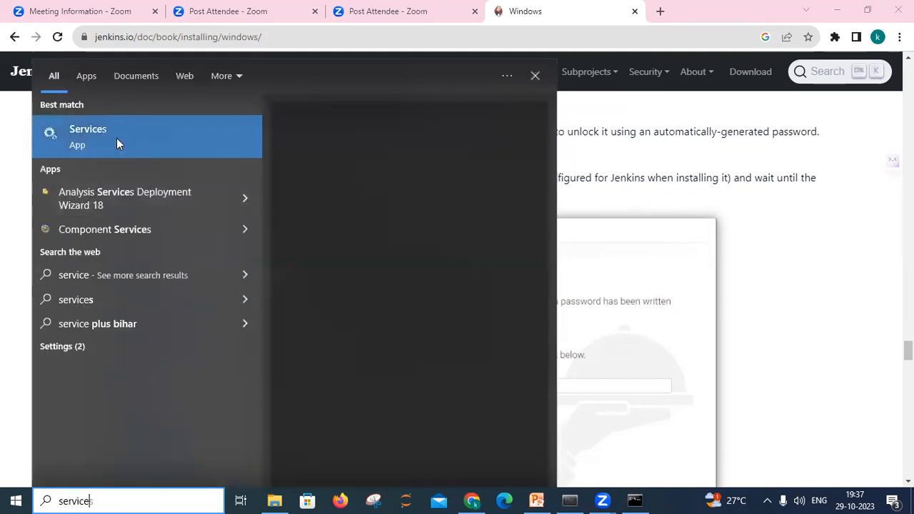
left_click(115, 138)
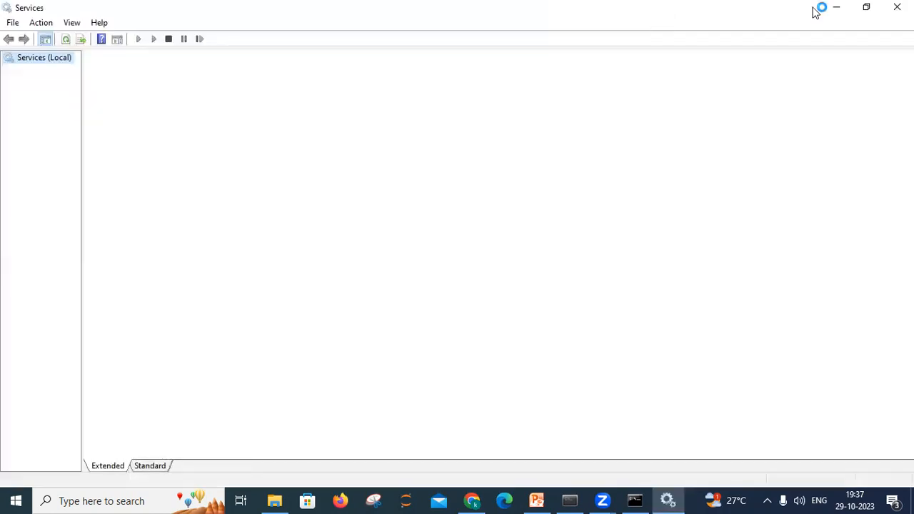
Step: Minimize Services and load localhost:8080 in a new Chrome tab
left_click(831, 8)
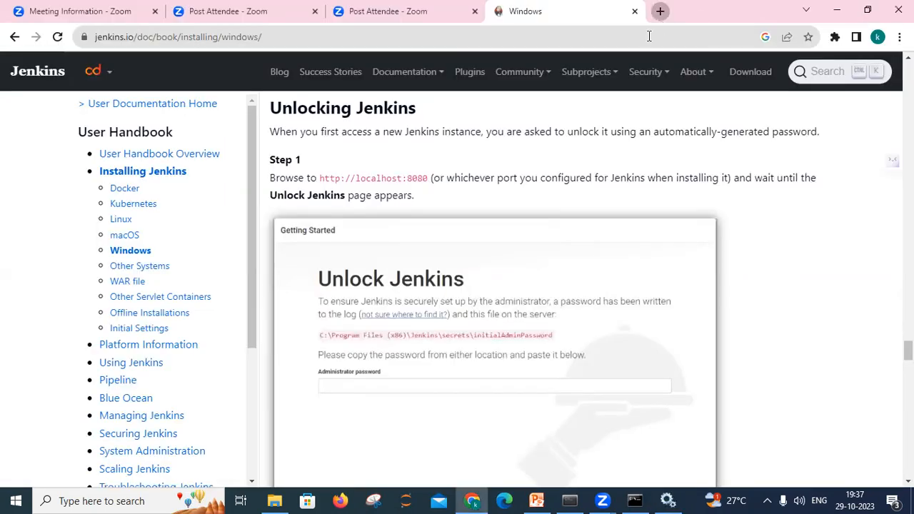
key("ctrl+t")
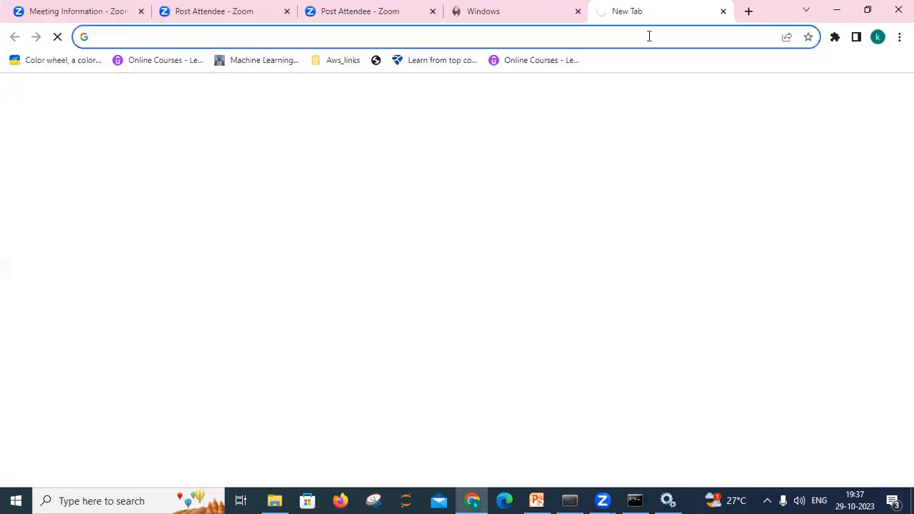
type("lo")
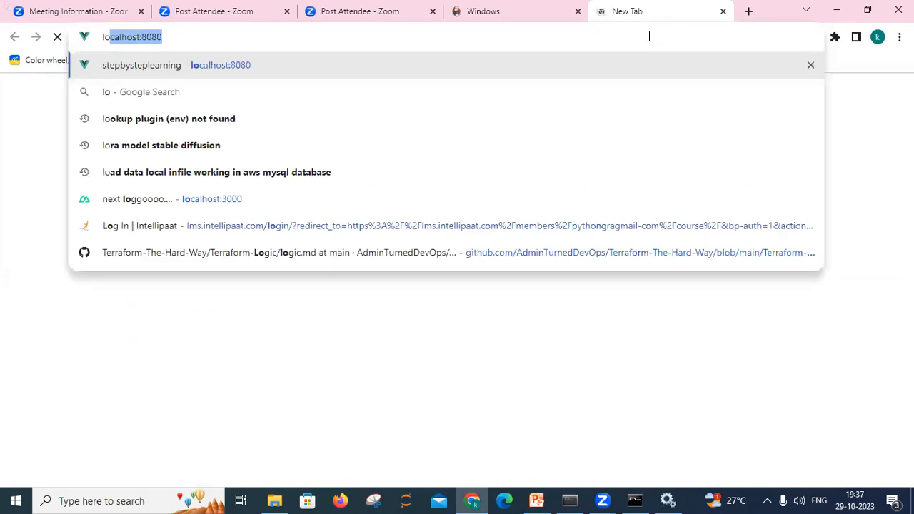
key("Right")
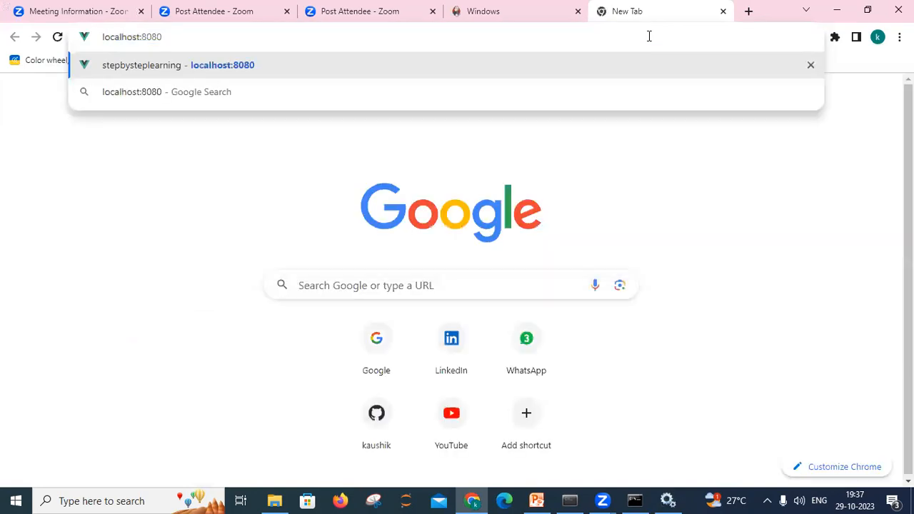
key("Return")
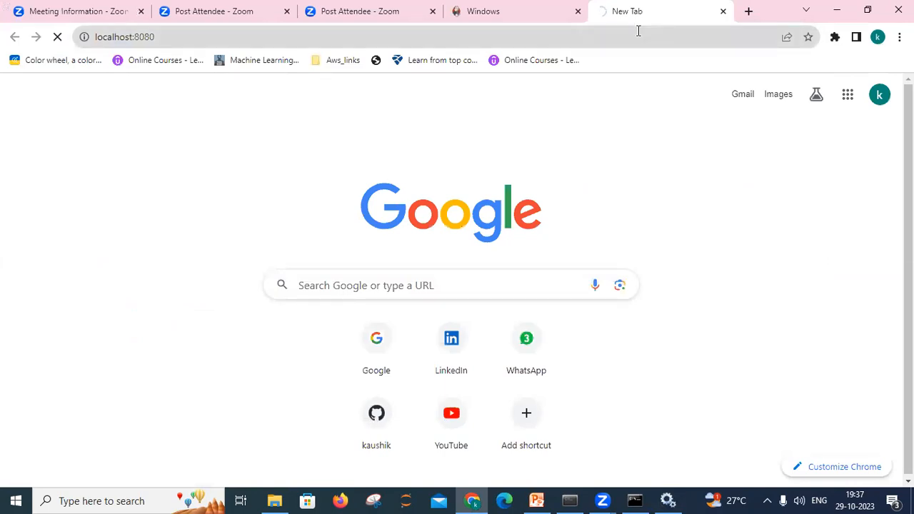
Step: Find and select the Jenkins service in Services, confirming it is Running with Automatic startup
left_click(669, 499)
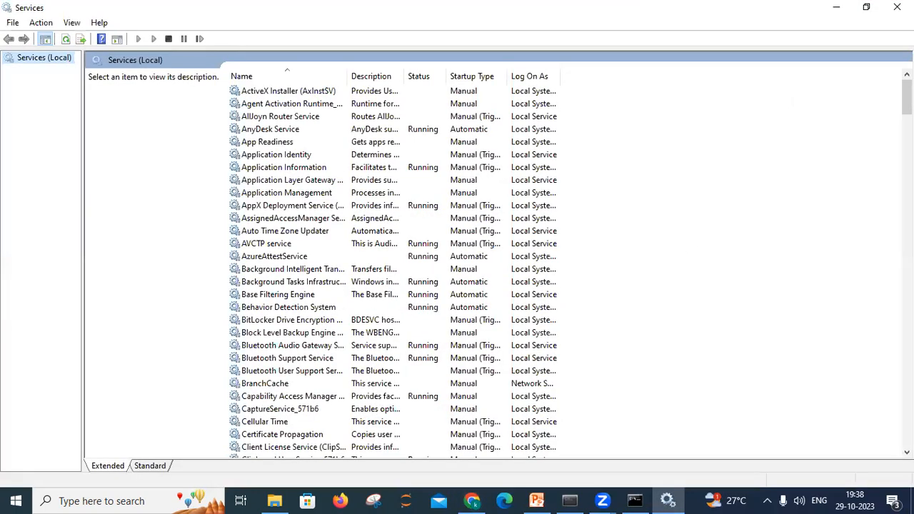
scroll(393, 271, "down", 8)
scroll(392, 271, "down", 12)
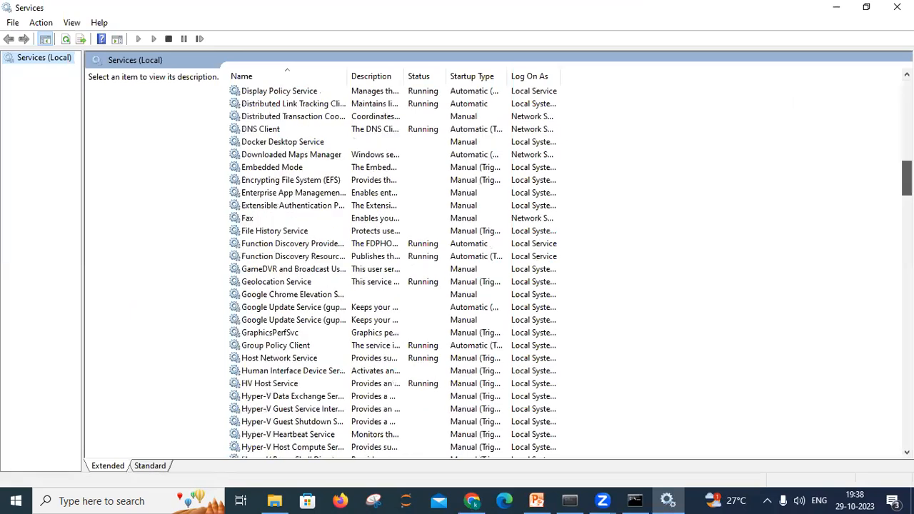
scroll(393, 271, "down", 5)
scroll(393, 271, "down", 1)
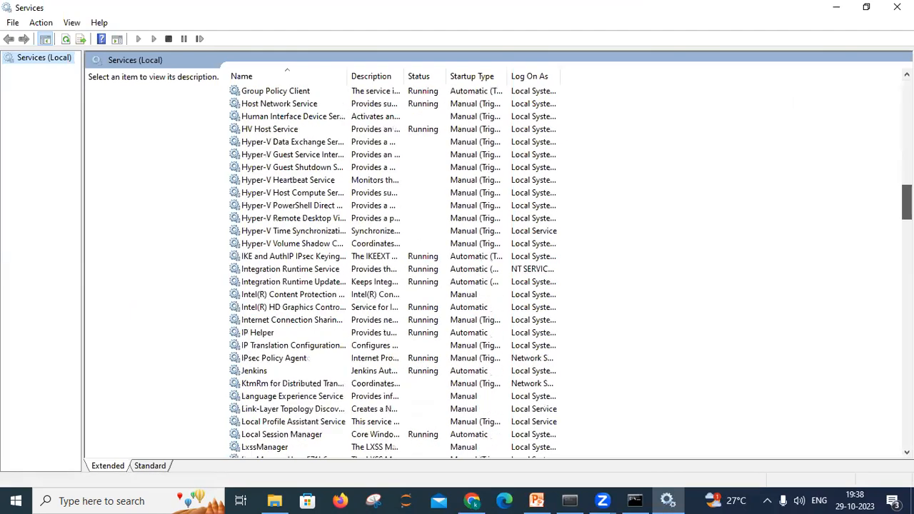
left_click(461, 369)
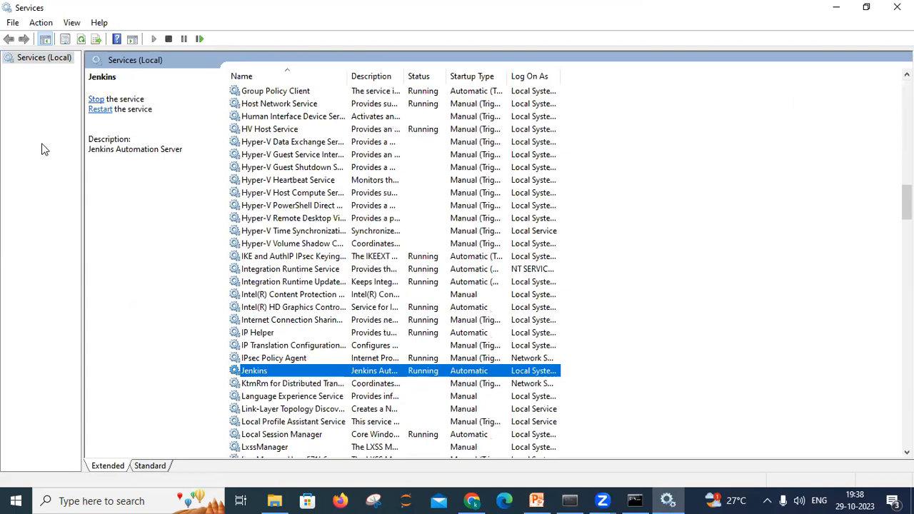
Step: Return to the localhost:8080 browser tab, where the Unlock Jenkins page appears
left_click(474, 500)
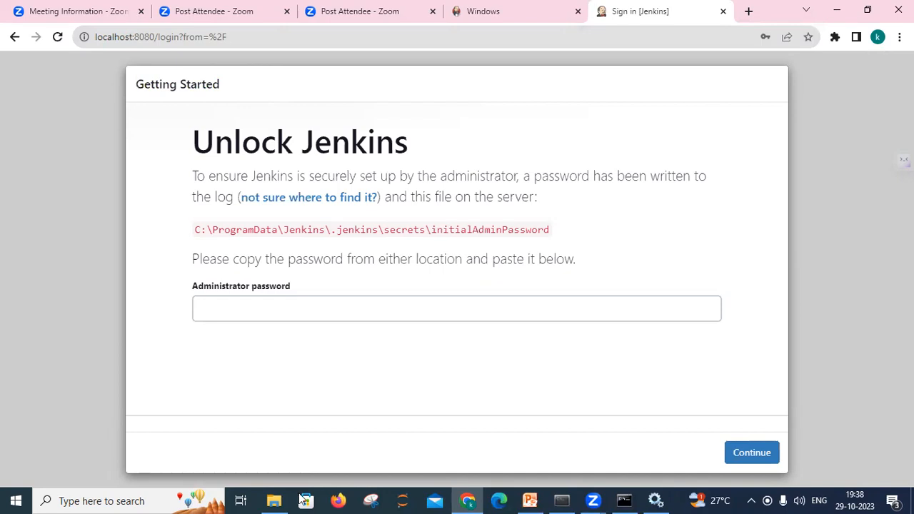
Step: Open C:\Program Files\Jenkins in File Explorer, granting folder access, then return to Chrome
left_click(276, 499)
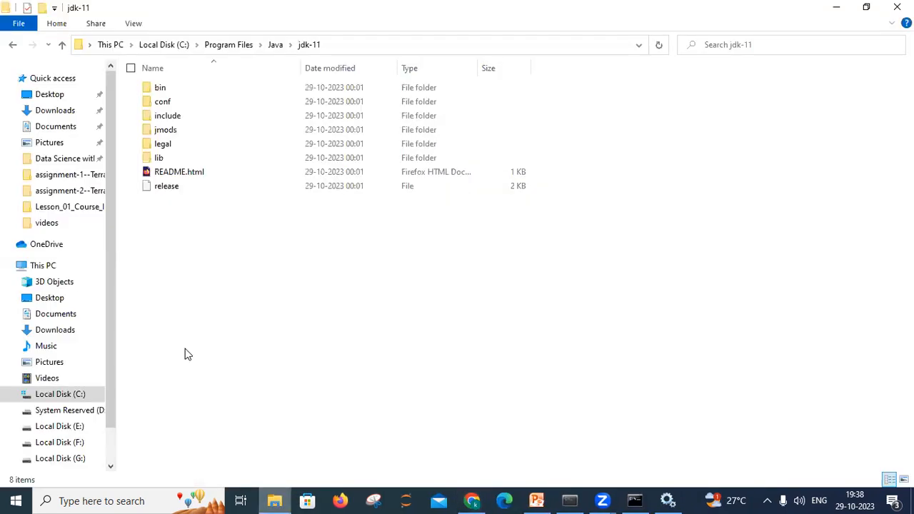
left_click(59, 395)
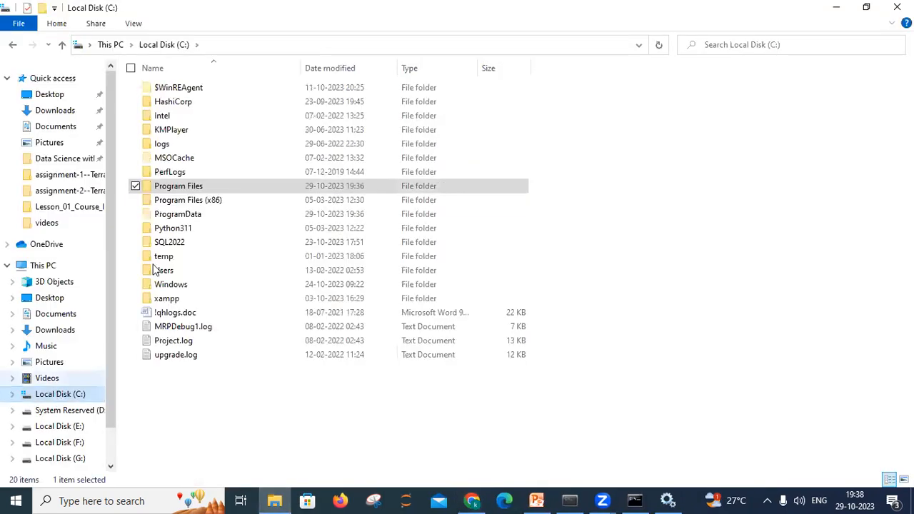
double_click(202, 185)
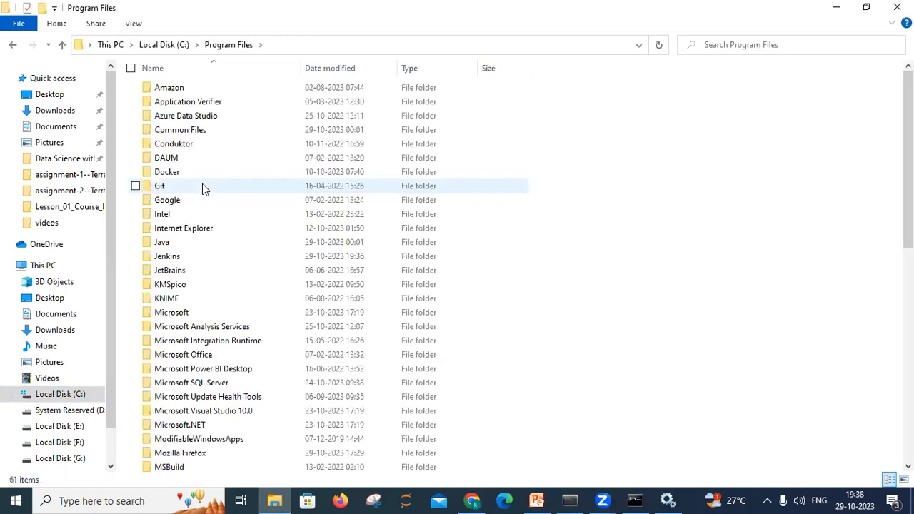
double_click(182, 256)
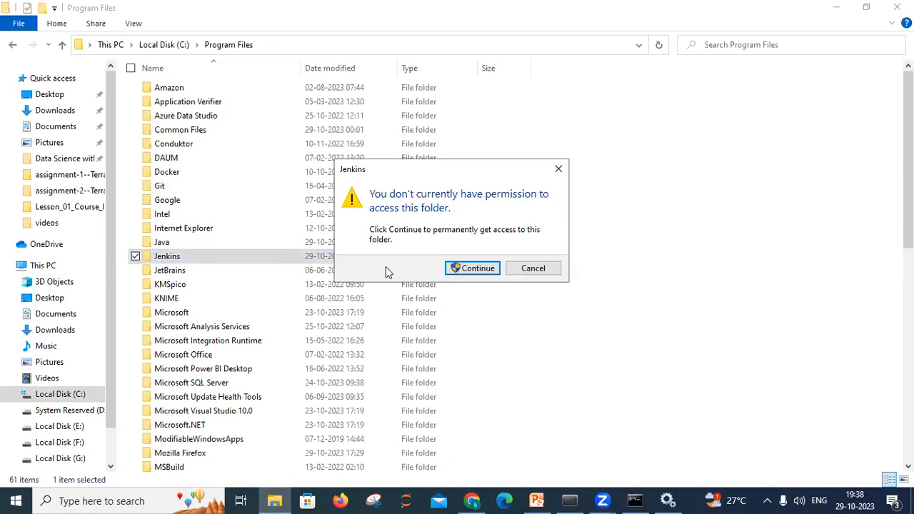
left_click(462, 274)
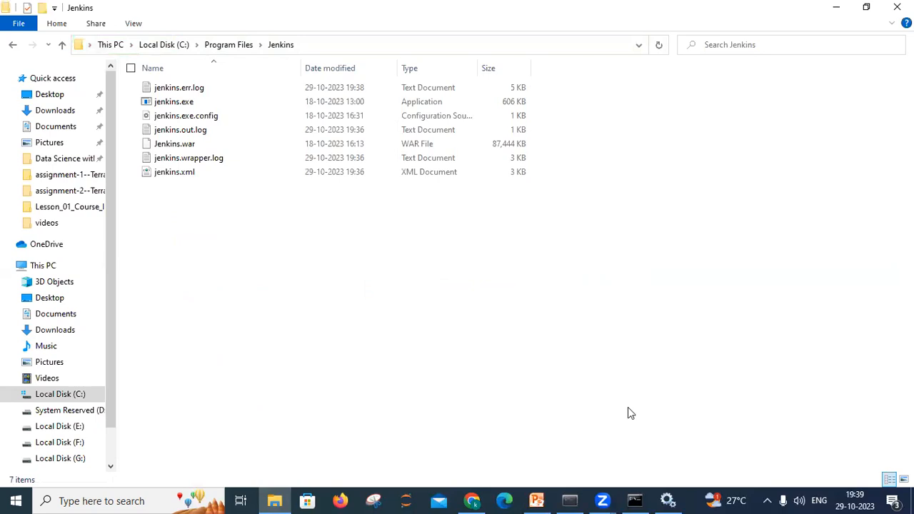
left_click(472, 500)
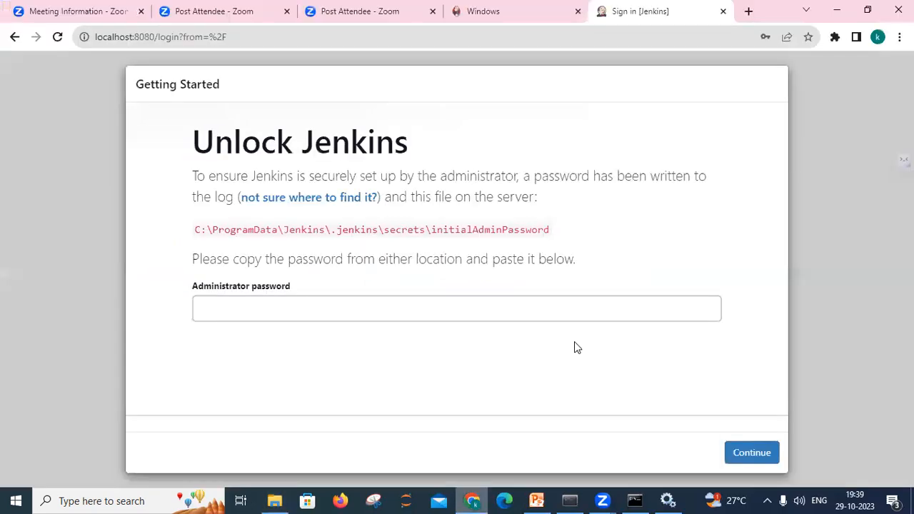
Step: Read Step 2 of the Jenkins Windows docs on the initialAdminPassword location, then return to the Jenkins folder
left_click(492, 8)
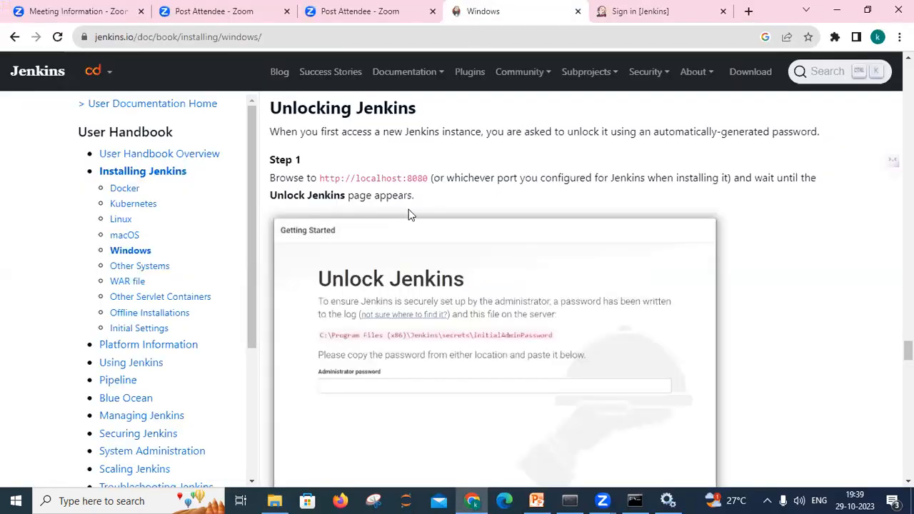
mouse_move(907, 350)
left_mouse_down()
mouse_move(907, 342)
mouse_move(907, 366)
left_mouse_up()
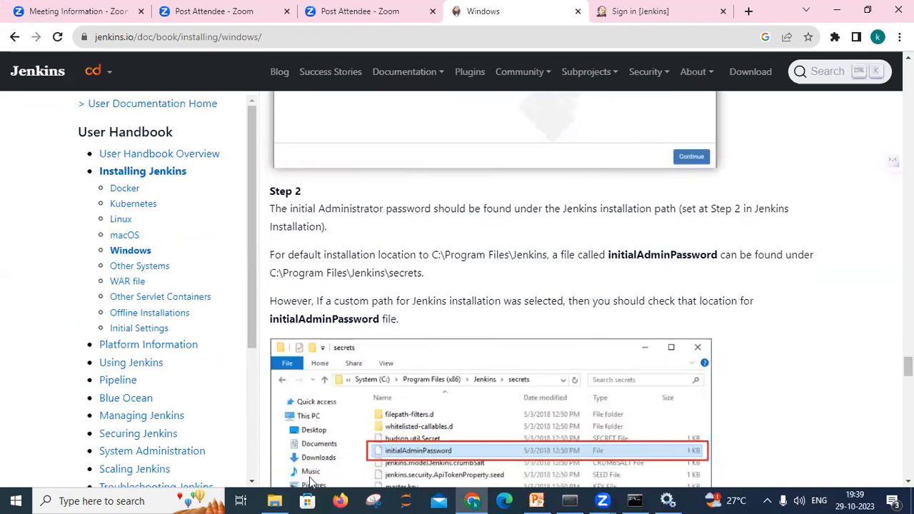
left_click(274, 501)
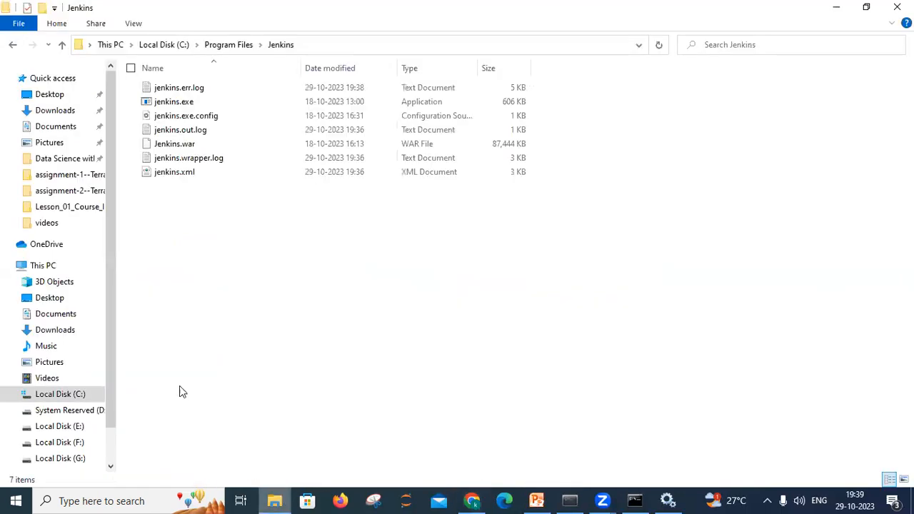
left_click(62, 44)
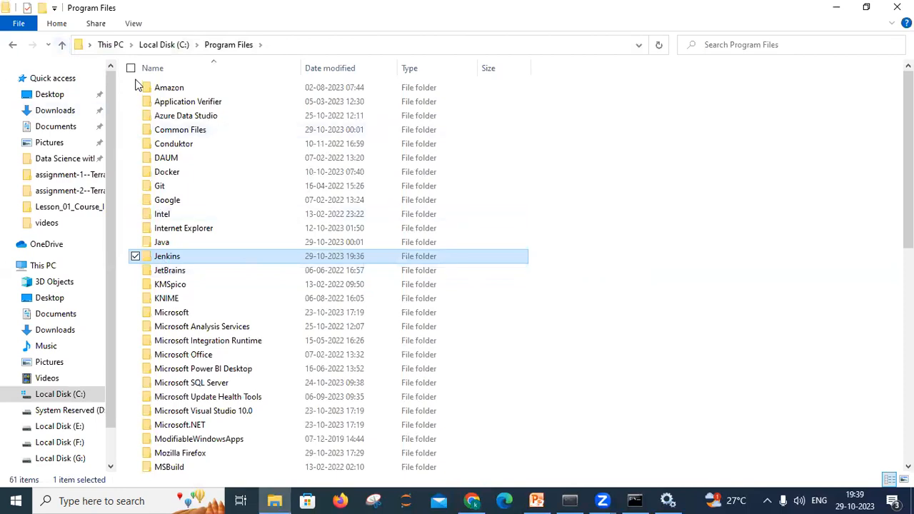
left_click(172, 44)
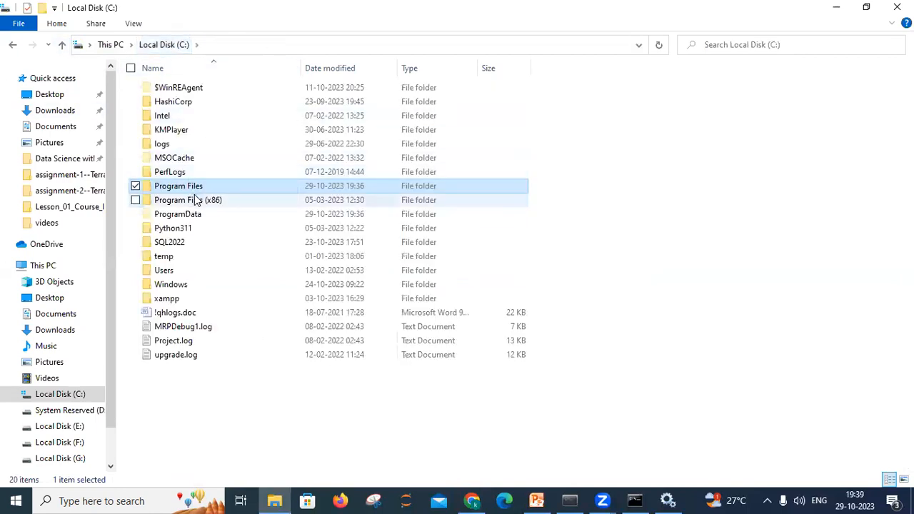
double_click(203, 202)
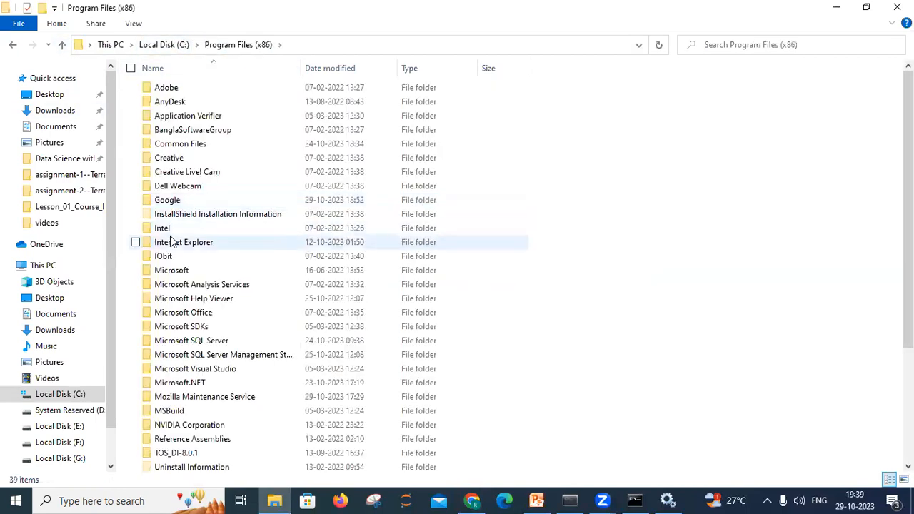
left_click(171, 242)
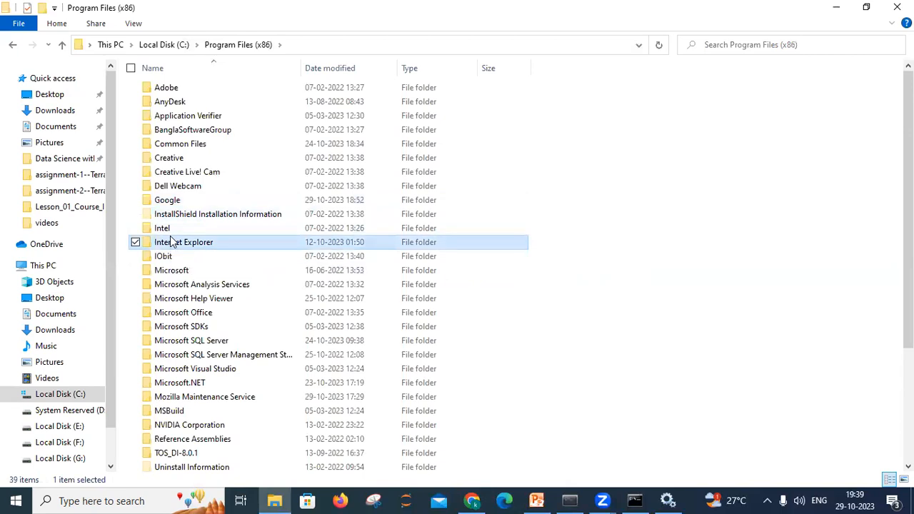
left_click(174, 193)
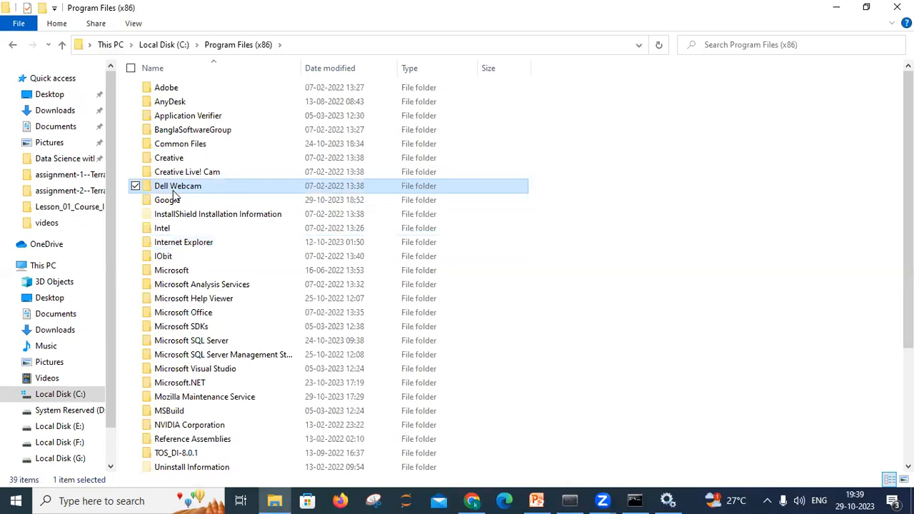
left_click(63, 46)
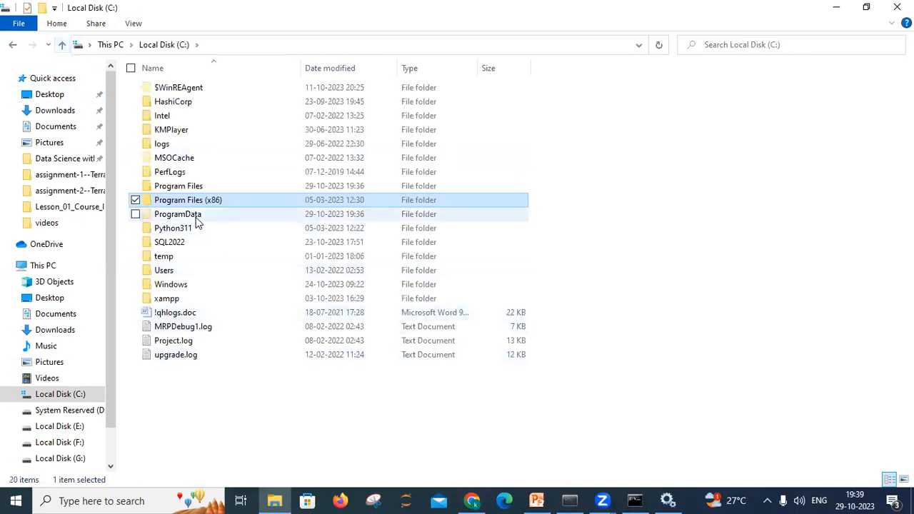
double_click(189, 187)
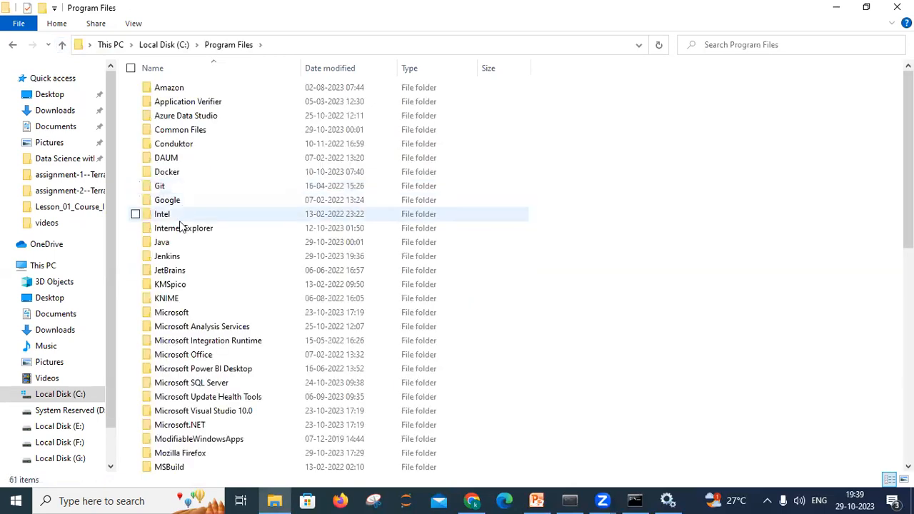
double_click(179, 255)
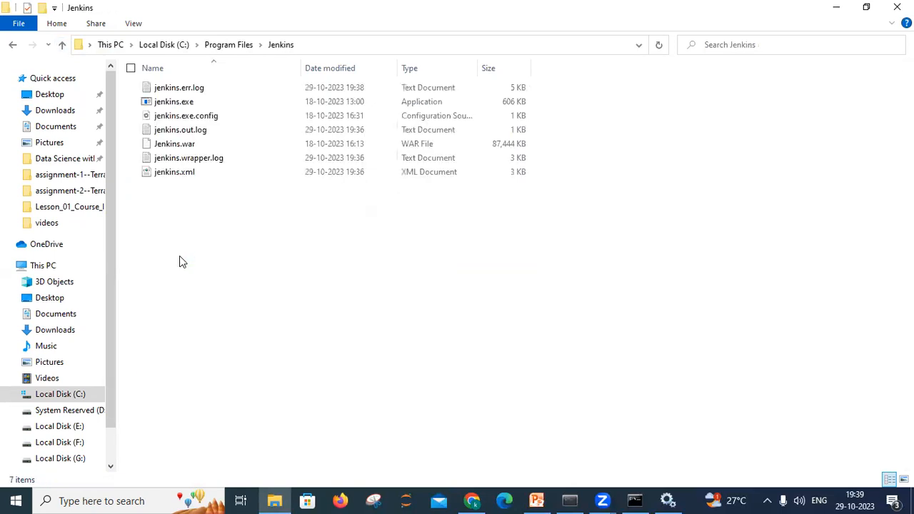
left_click(193, 173)
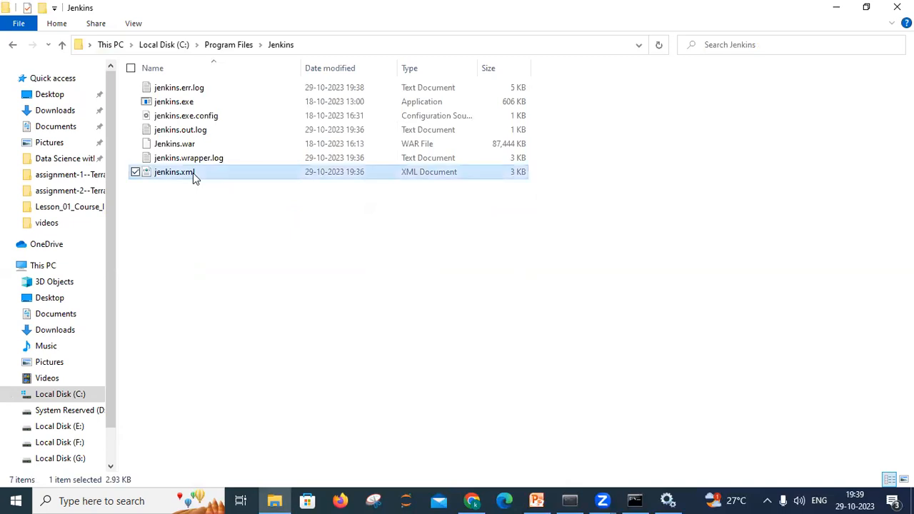
Step: Open jenkins.err.log in a maximized Notepad and copy the generated initial admin password
double_click(192, 87)
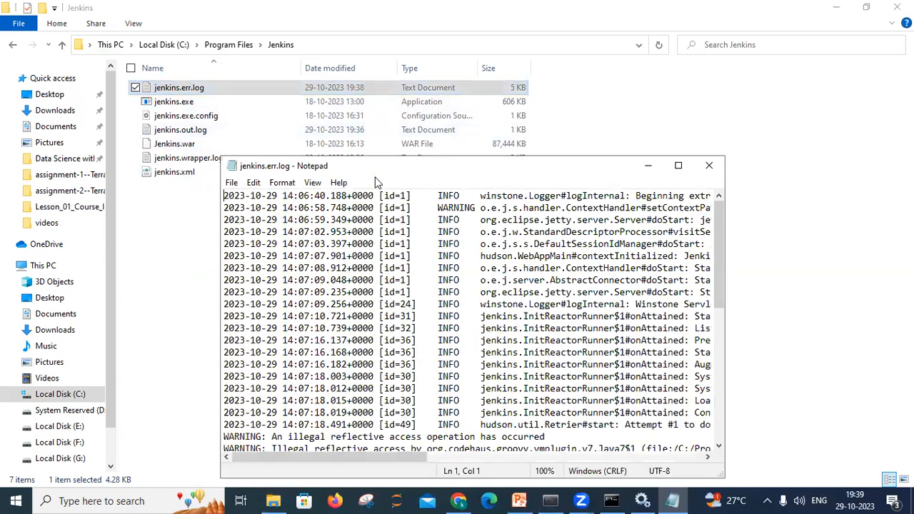
key("super+Up")
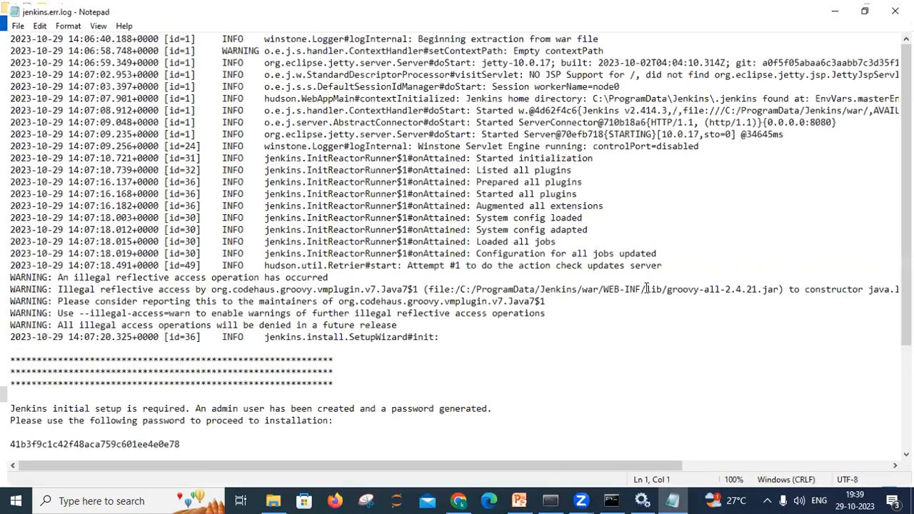
scroll(329, 338, "down", 3)
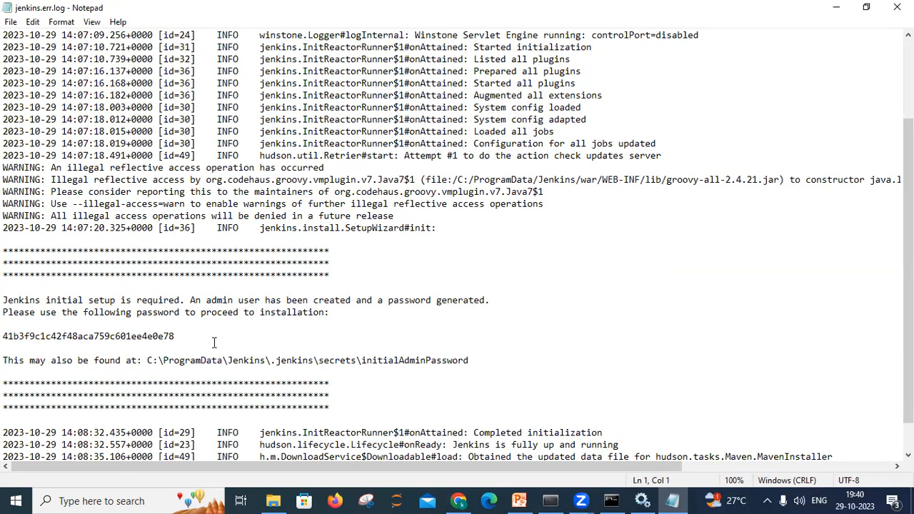
left_click(179, 332)
key("shift+Left")
key("shift+Left")
key("shift+Left")
key("shift+Left")
key("shift+Left")
key("shift+Left")
key("shift+Left")
key("shift+Left")
key("shift+Left")
key("shift+Left")
key("shift+Left")
key("shift+Left")
key("shift+Left")
key("shift+Left")
key("shift+Left")
key("shift+Left")
key("shift+Left")
key("shift+Left")
key("shift+Left")
key("shift+Left")
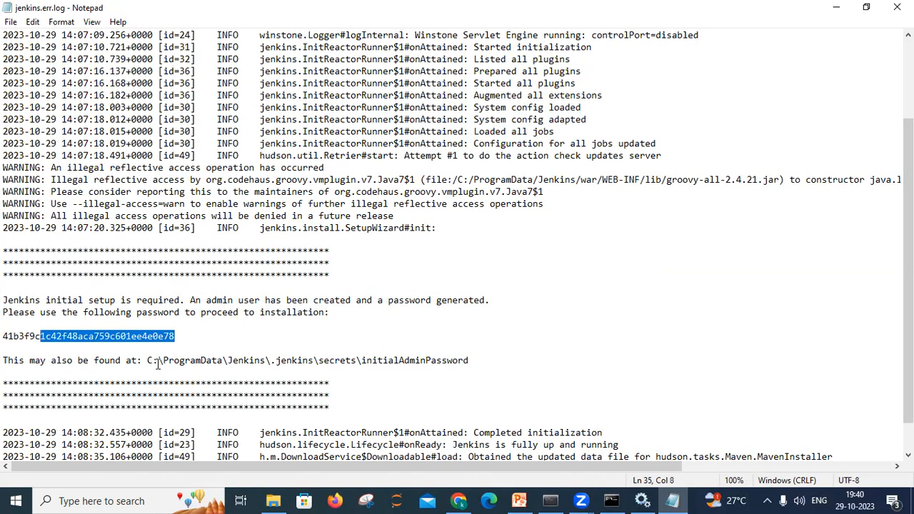
left_click(180, 338)
key("shift+Left")
key("shift+Left")
key("shift+Left")
key("shift+Left")
key("shift+Left")
key("shift+Left")
key("shift+Left")
key("shift+Left")
key("shift+Left")
key("shift+Left")
key("shift+Left")
key("shift+Left")
key("shift+Left")
key("shift+Left")
key("shift+Left")
key("shift+Left")
key("shift+Left")
key("shift+Left")
key("shift+Left")
key("shift+Left")
key("shift+Left")
key("shift+Left")
key("shift+Left")
key("shift+Left")
key("shift+Left")
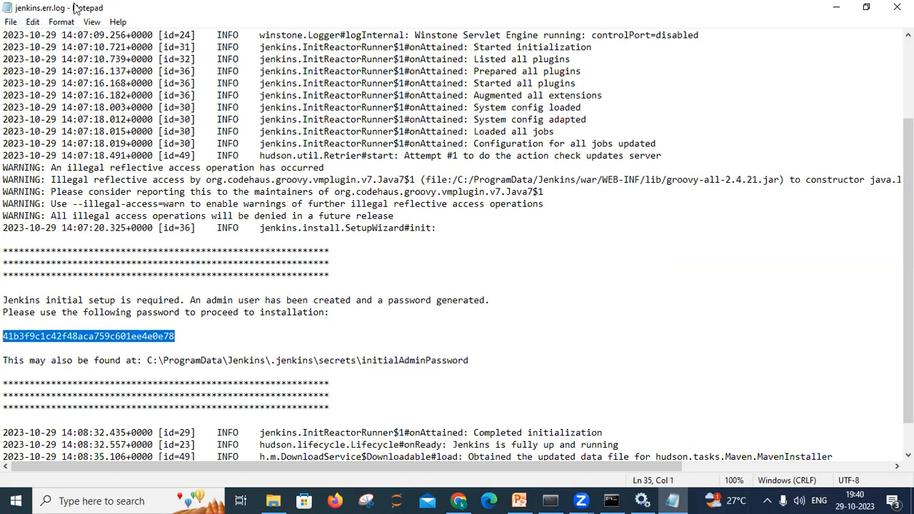
Step: Close the log, reveal the Jenkins folder's full path, and return to the browser
left_click(896, 7)
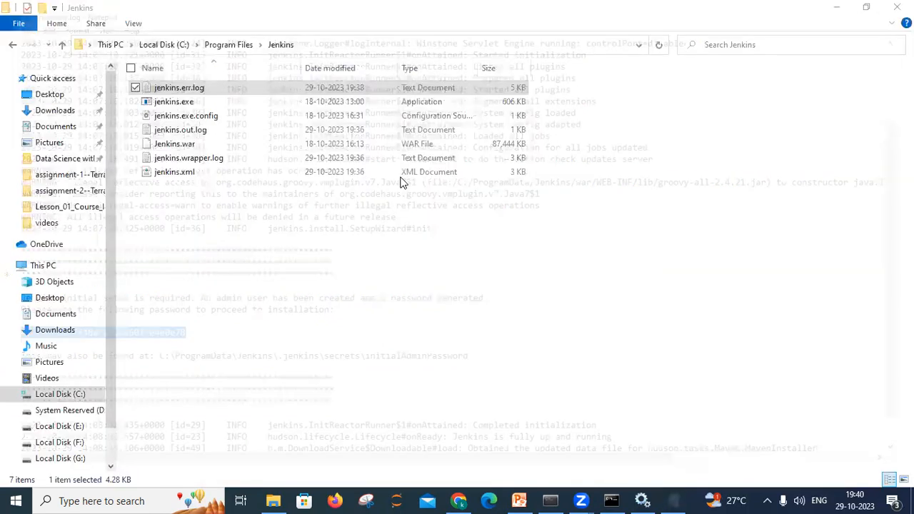
left_click(344, 42)
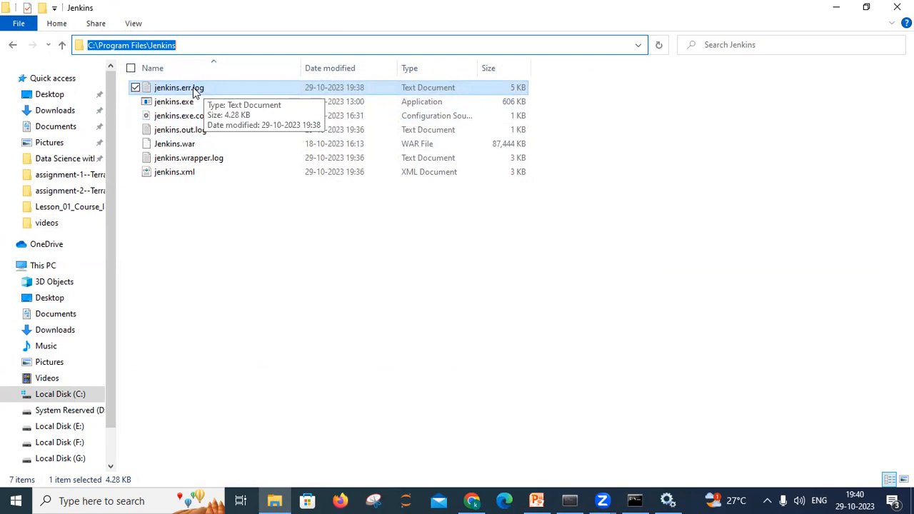
left_click(471, 501)
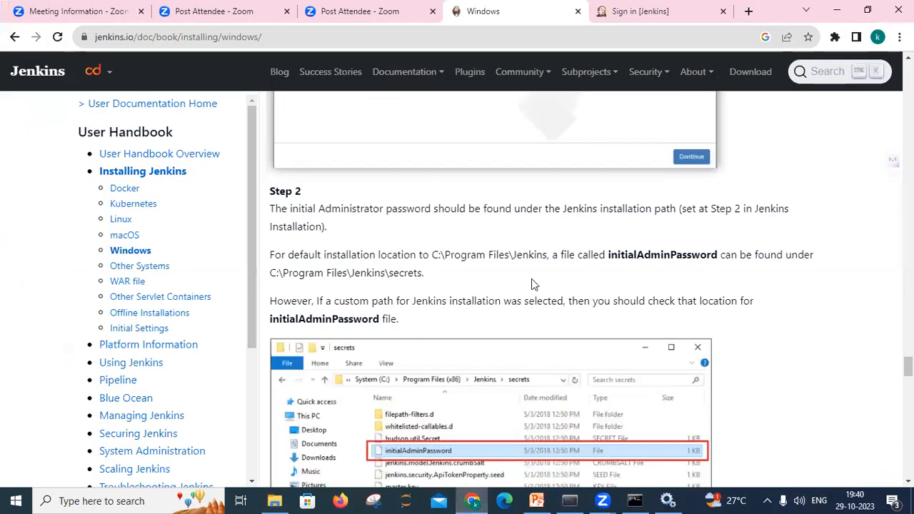
Step: Paste the copied password into Administrator password, continue, and dismiss Chrome's update-password prompt
left_click(659, 9)
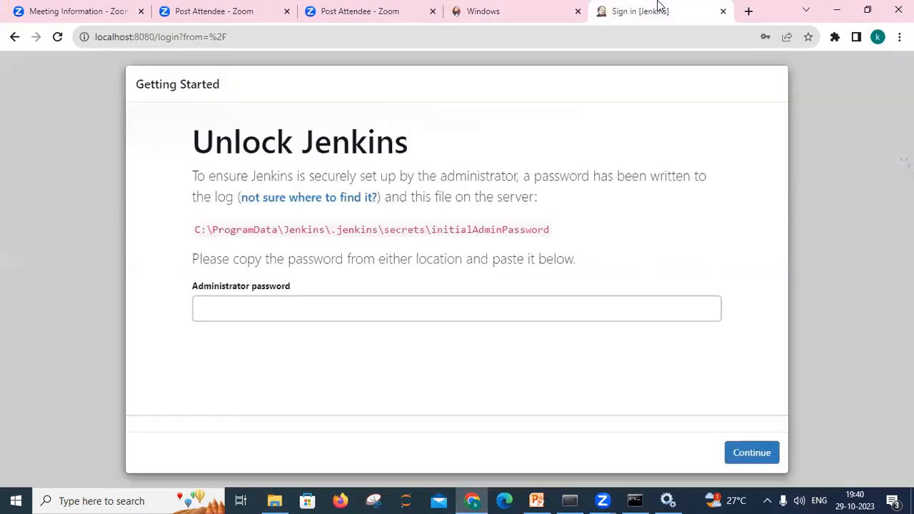
left_click(271, 307)
key("ctrl+v")
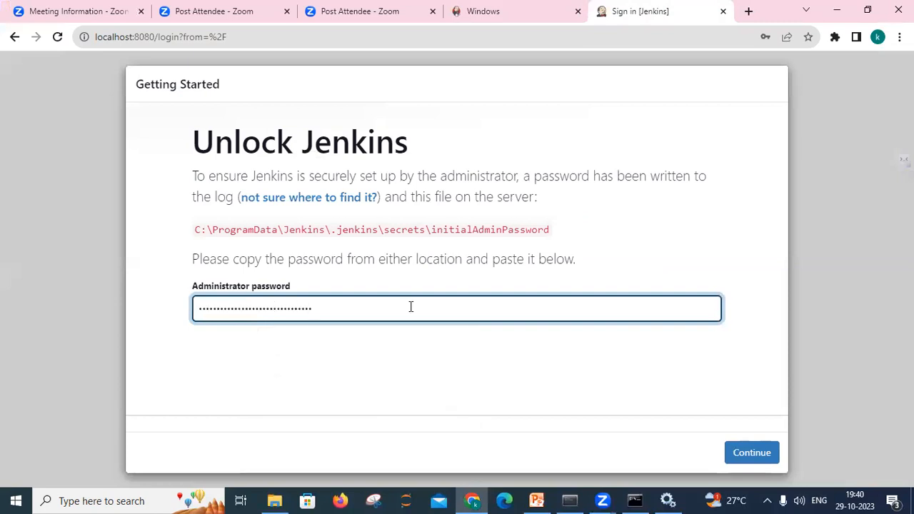
left_click(735, 452)
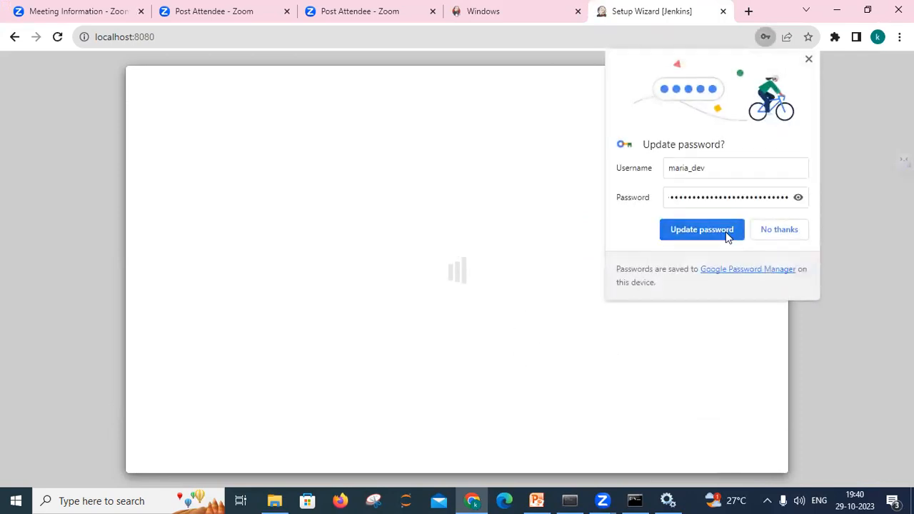
left_click(809, 61)
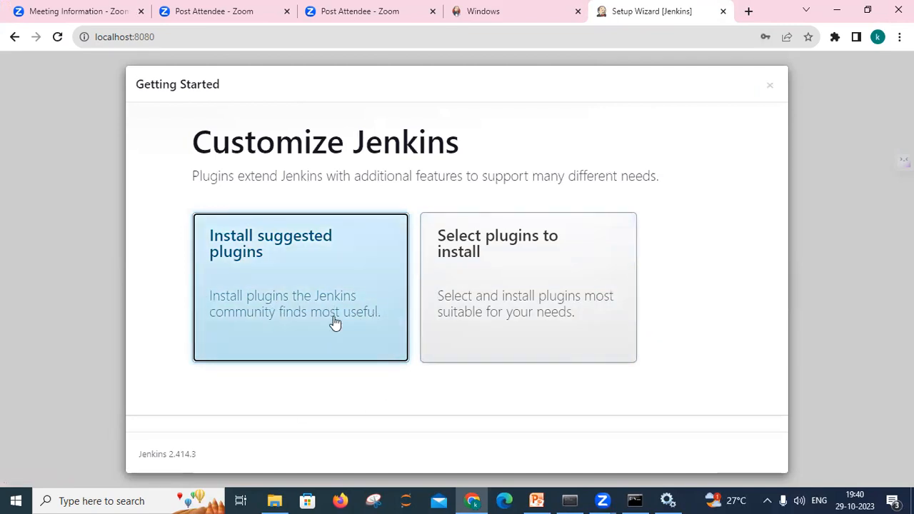
Step: Choose Install suggested plugins to begin the plugin installation
left_click(309, 308)
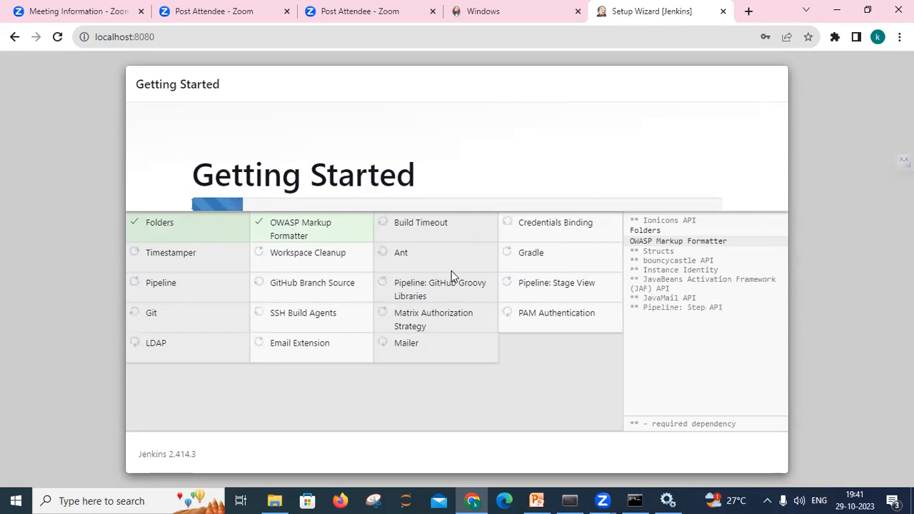
Step: Open jenkins.xml from C:\Program Files\Jenkins using Edit with Notepad++
left_click(273, 500)
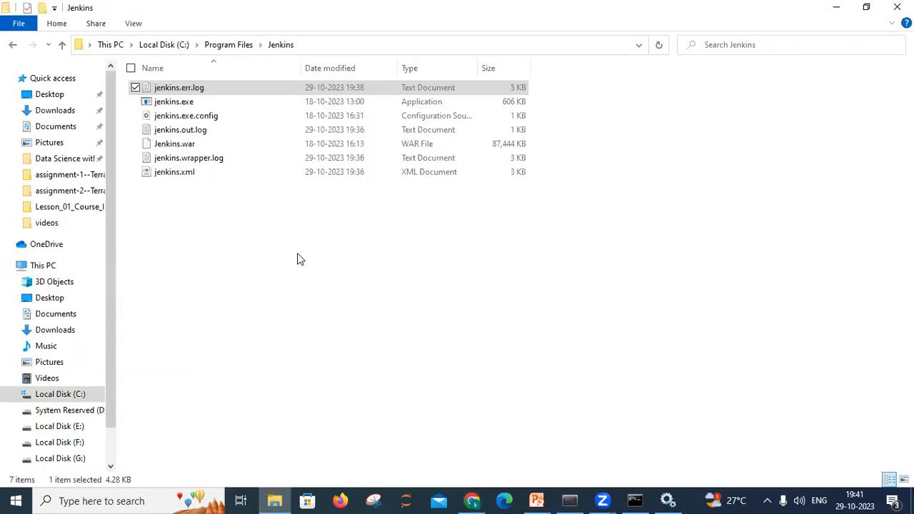
left_click(201, 178)
double_click(200, 177)
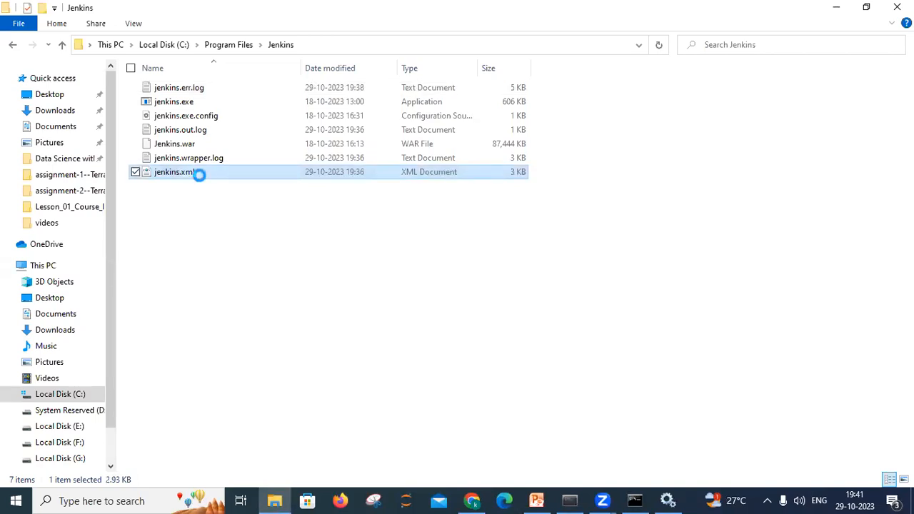
right_click(200, 178)
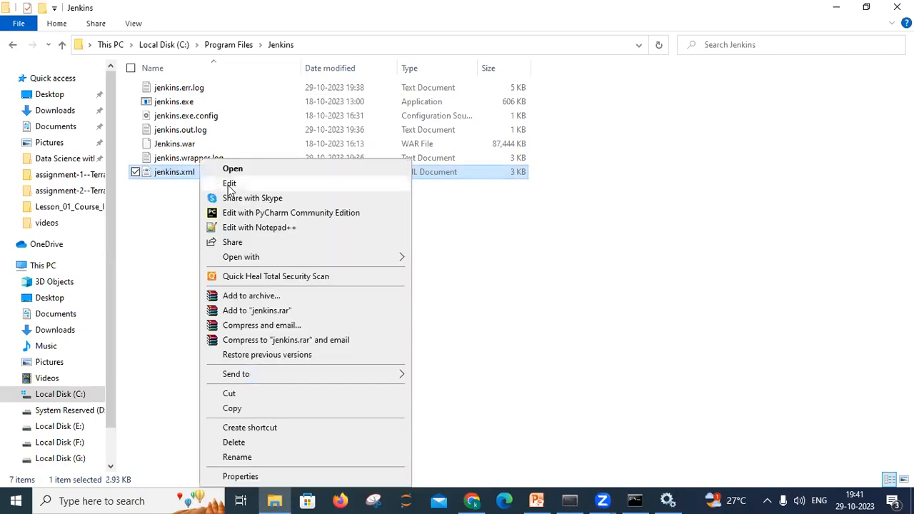
left_click(257, 228)
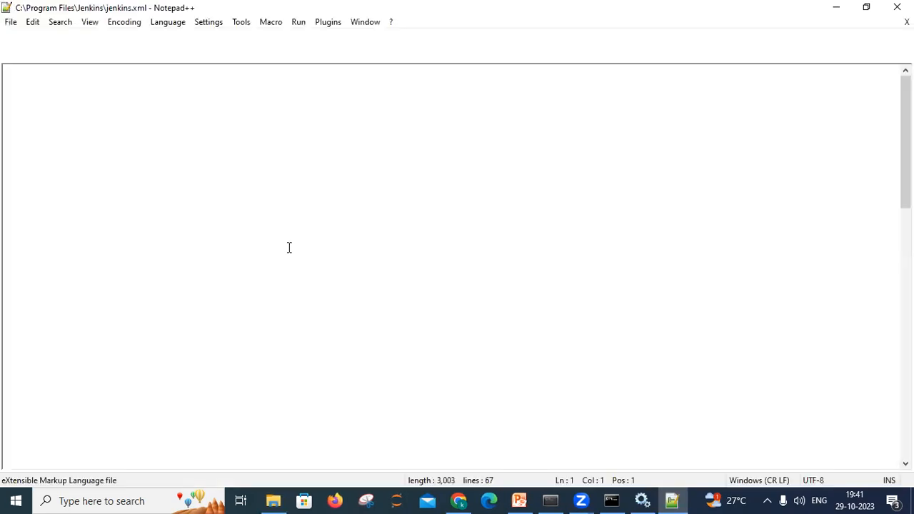
Step: Highlight jdk-11 in jenkins.xml's <executable> java.exe path, then bring up Command Prompt
scroll(457, 267, "down", 9)
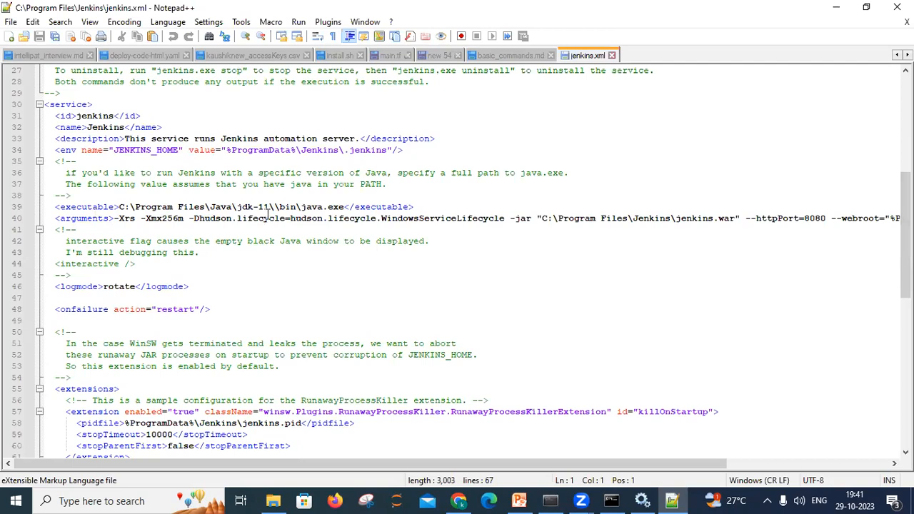
left_click_drag(238, 207, 270, 207)
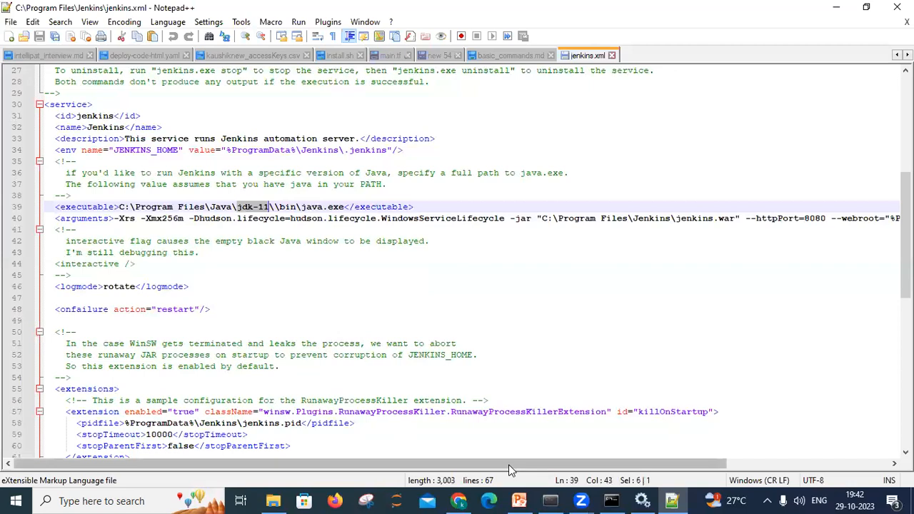
left_click(611, 500)
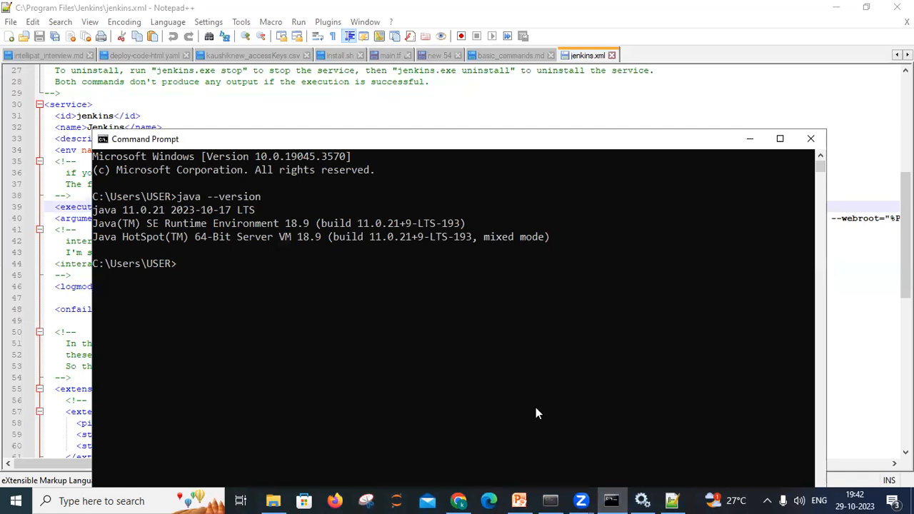
Step: Run java --version to confirm Java 11.0.21 LTS, then return to jenkins.xml
type("java")
key("BackSpace")
key("BackSpace")
key("BackSpace")
key("BackSpace")
key("BackSpace")
key("BackSpace")
key("BackSpace")
key("BackSpace")
type("java --version")
key("Return")
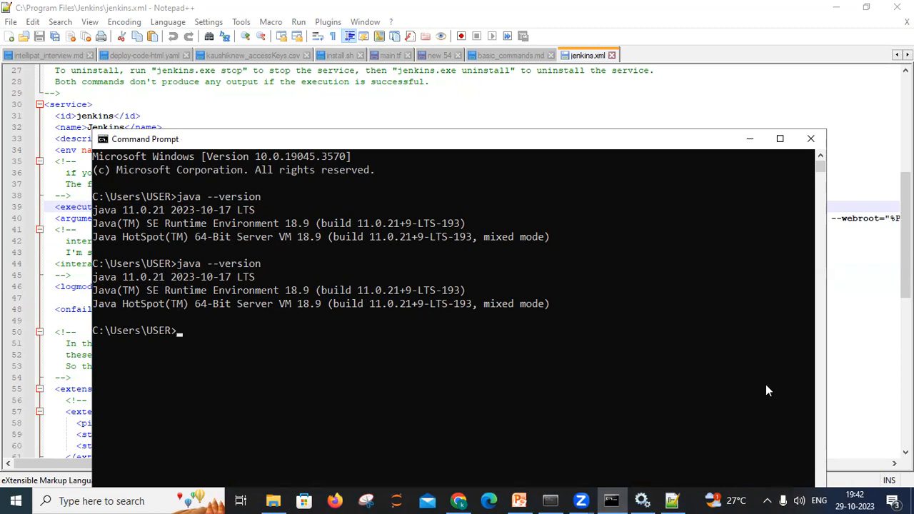
left_click(848, 355)
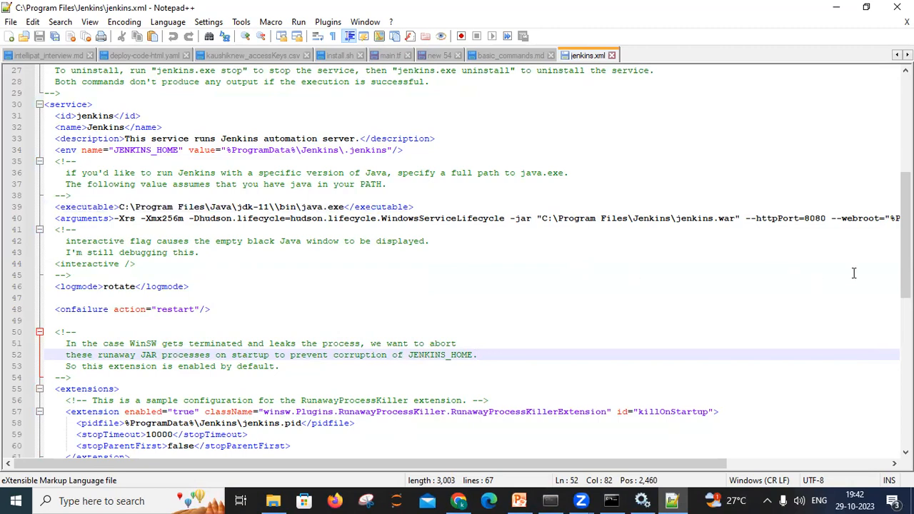
Step: Review the jenkins.xml service definition, then return to the C:\Program Files\Jenkins folder
left_click_drag(905, 264, 905, 323)
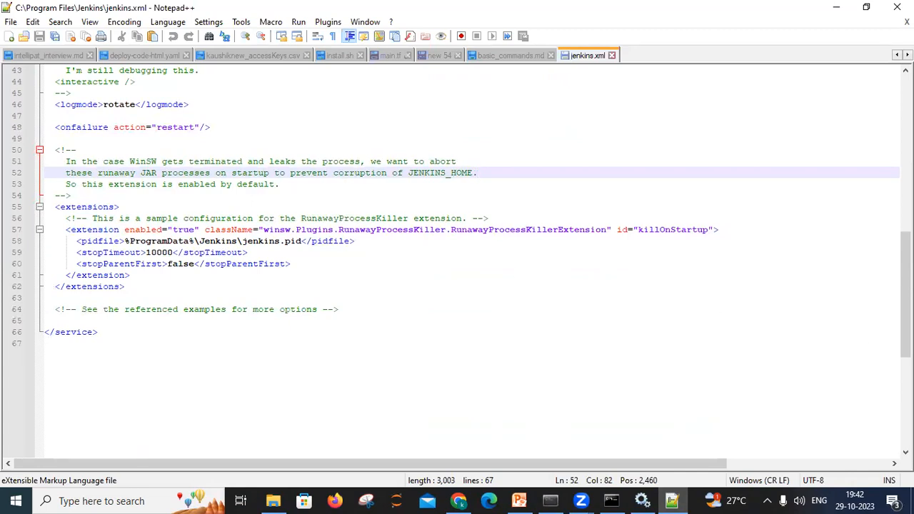
scroll(457, 257, "up", 5)
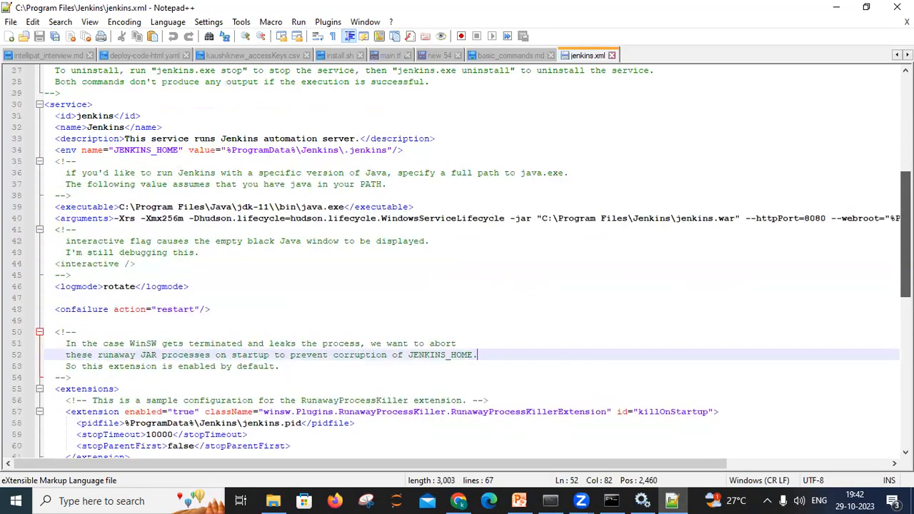
scroll(391, 312, "up", 4)
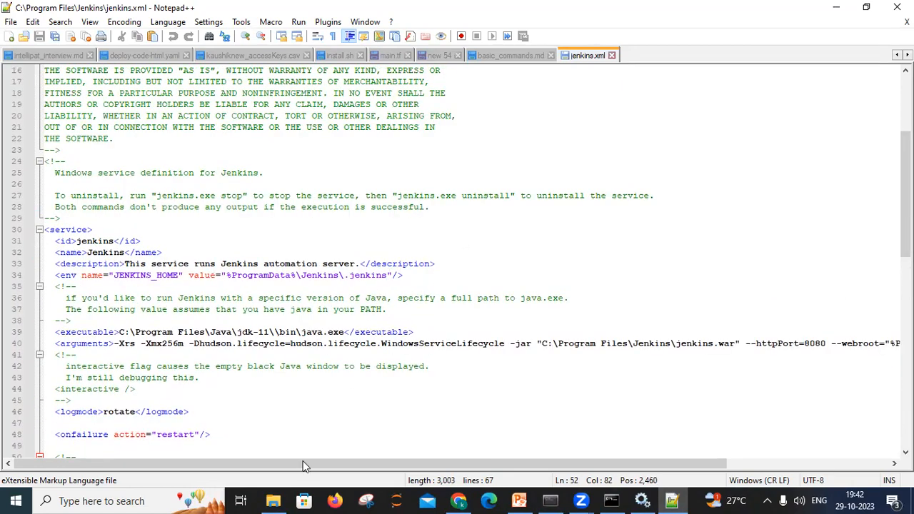
left_click(273, 501)
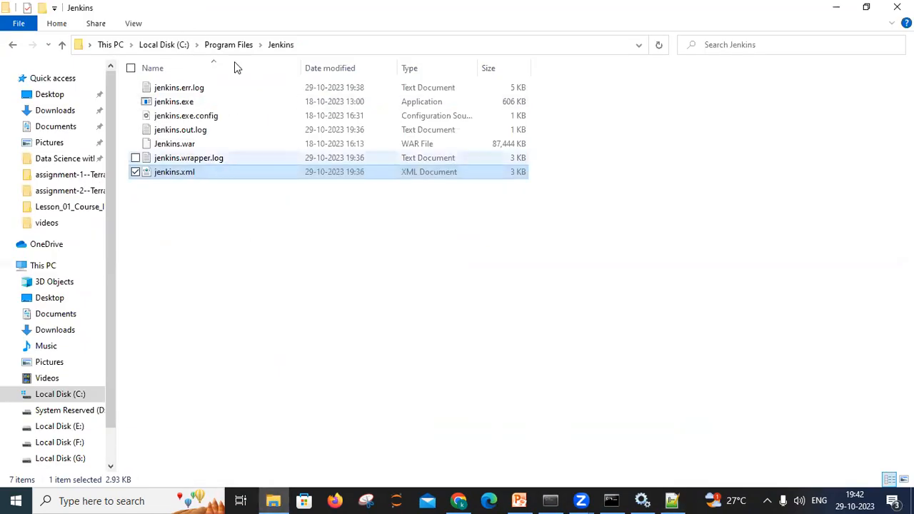
Step: Follow the suggested-plugins install log and briefly check the Jenkins service in Services
left_click(459, 500)
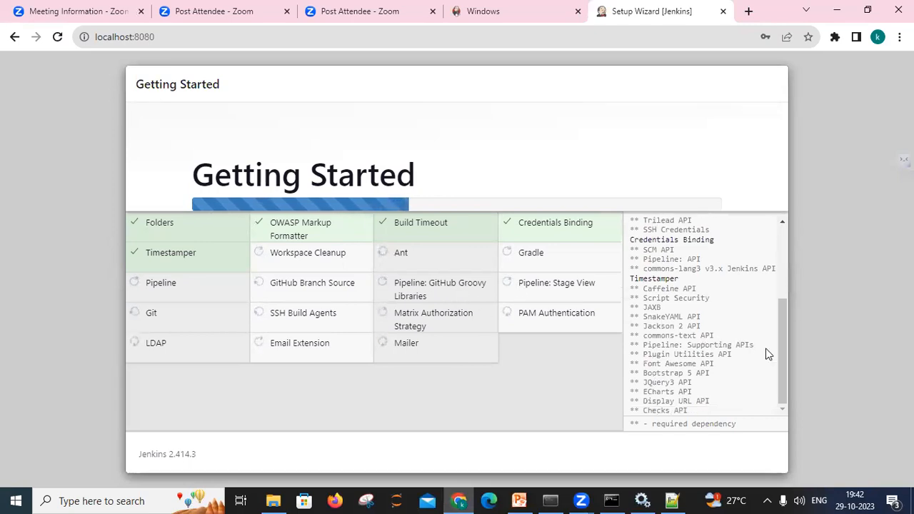
left_click_drag(781, 348, 700, 243)
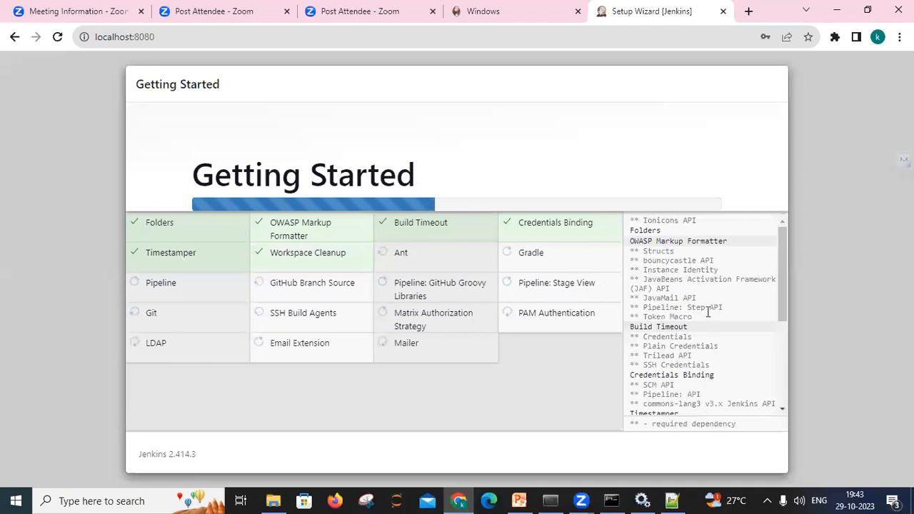
left_click_drag(786, 289, 789, 392)
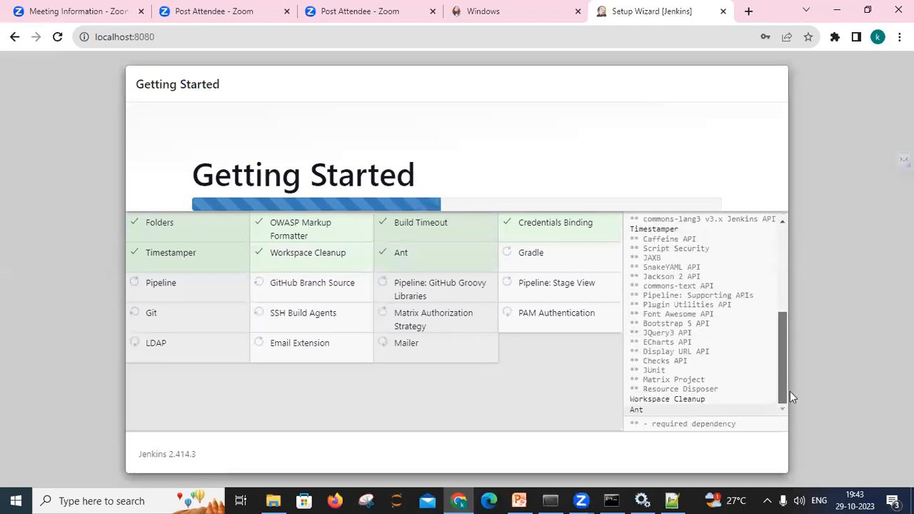
left_click_drag(788, 317, 784, 270)
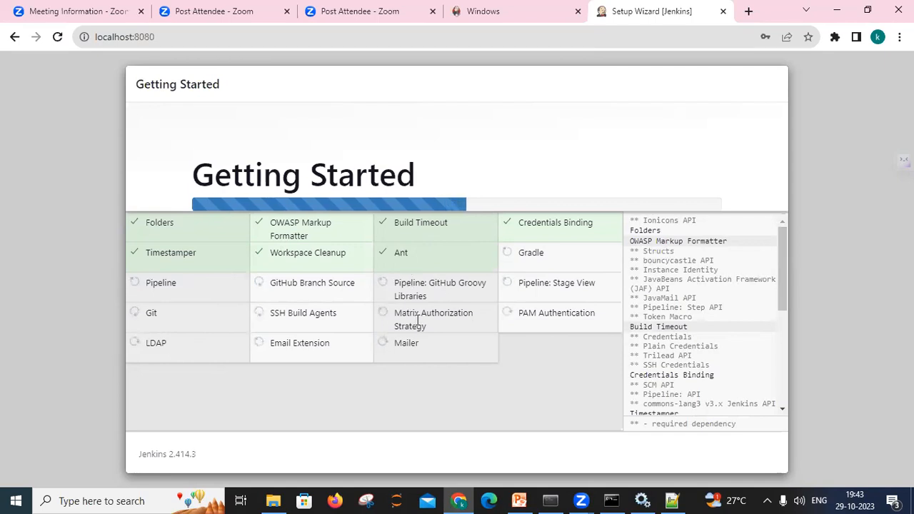
left_click(640, 500)
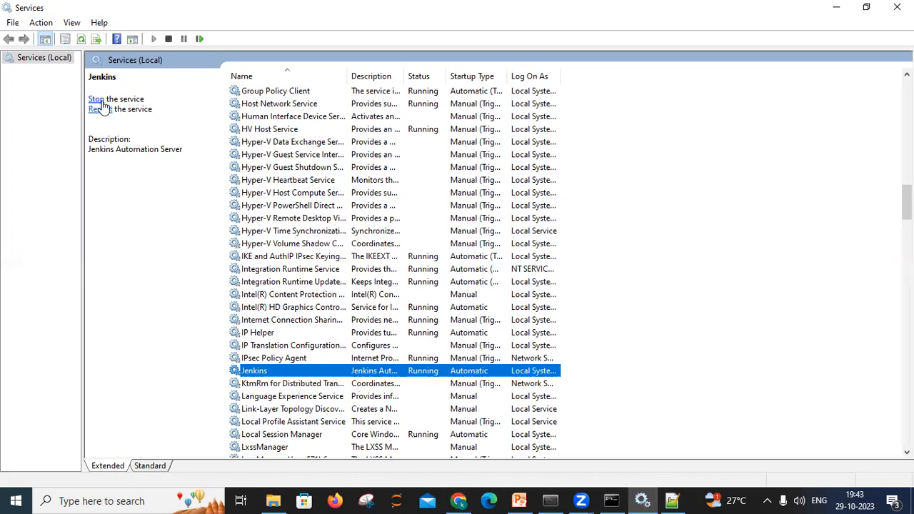
left_click(458, 500)
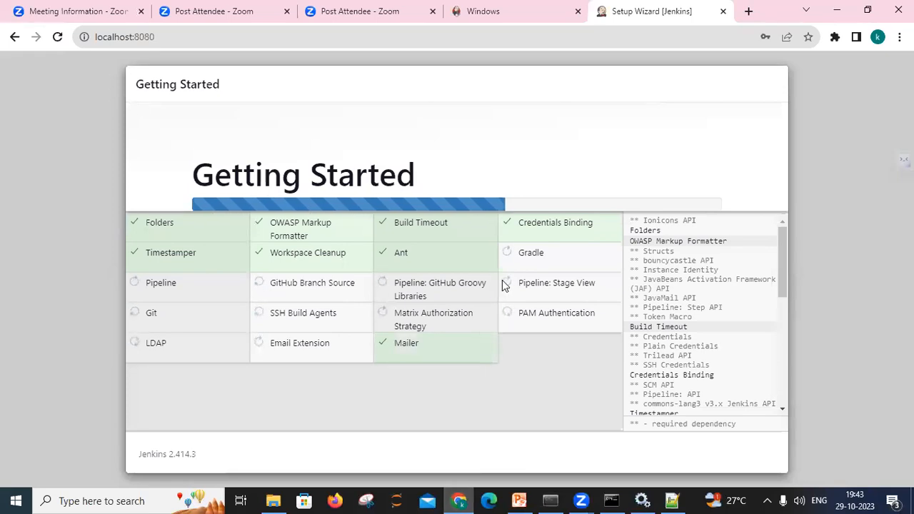
Step: Keep watching the dependency log while the suggested plugins install
mouse_move(780, 267)
left_mouse_down()
mouse_move(781, 291)
mouse_move(780, 252)
left_mouse_up()
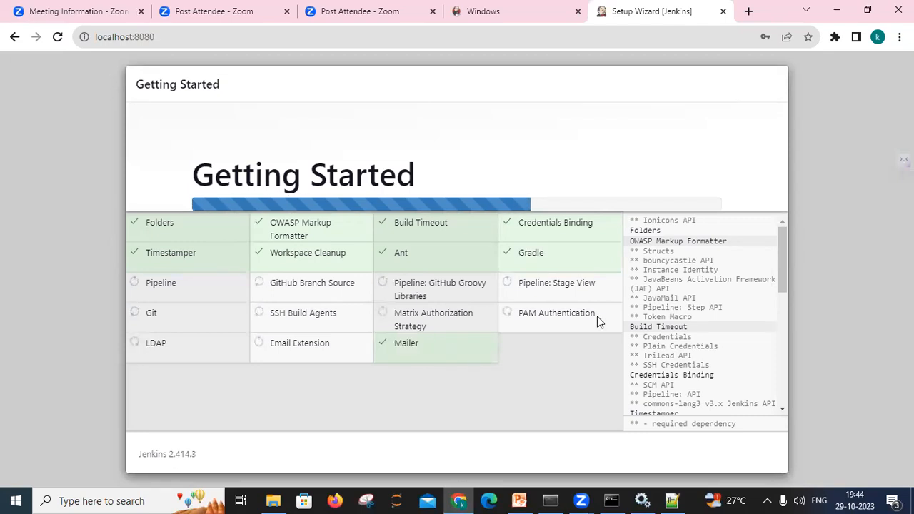
left_click_drag(781, 336, 774, 262)
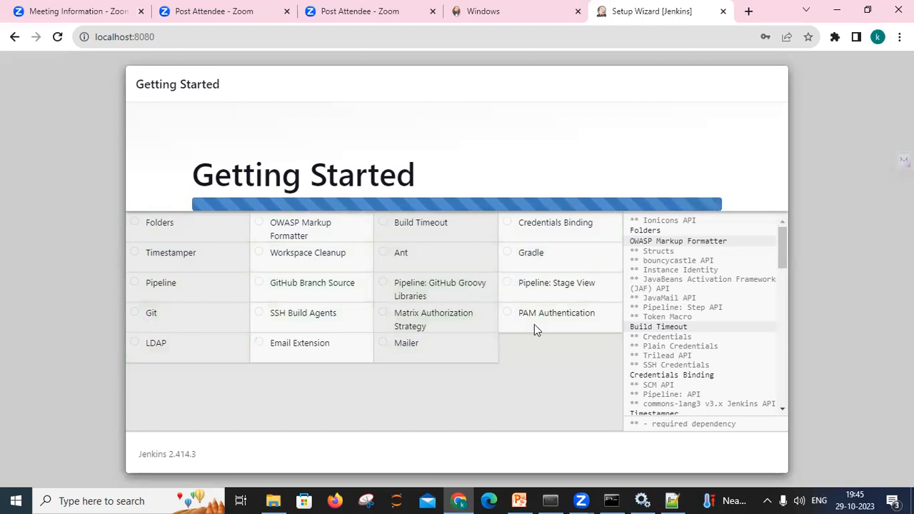
Step: Wait for installation to finish until the Create First Admin User form appears
mouse_move(780, 259)
left_mouse_down()
mouse_move(783, 408)
mouse_move(770, 246)
left_mouse_up()
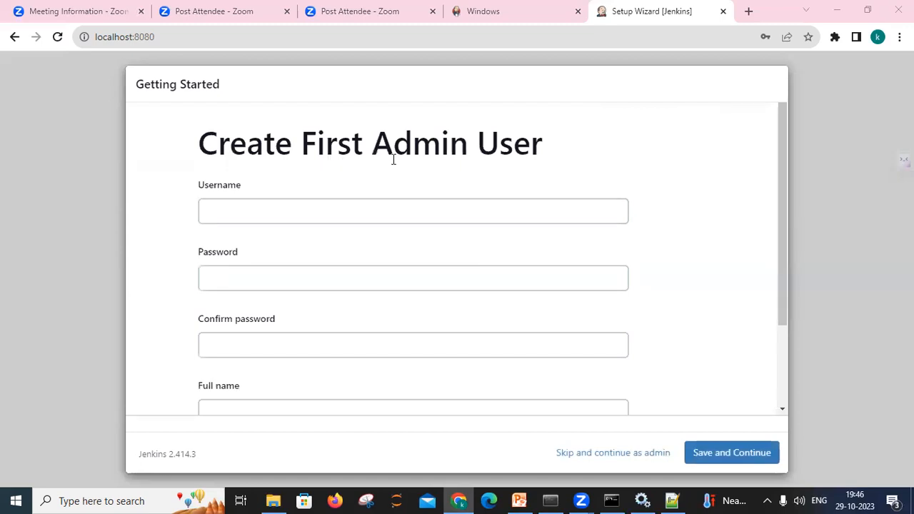
Step: Enter the admin's username and a password, then confirm the password
left_click(302, 221)
left_click(302, 225)
left_click(299, 216)
type("kaushik dey")
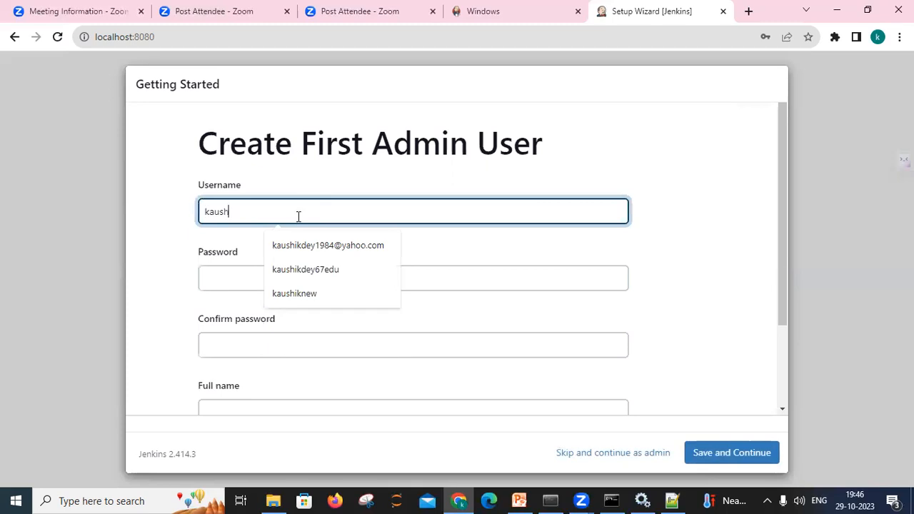
left_click(262, 279)
type("•••")
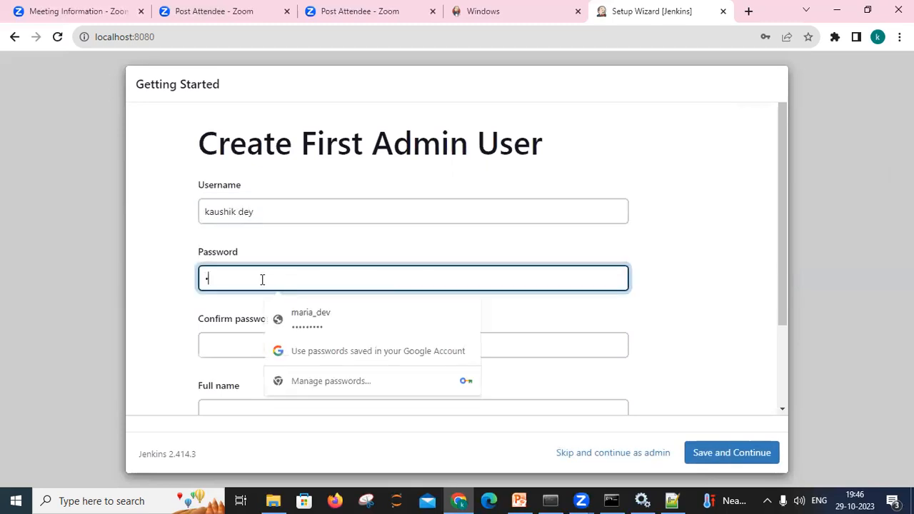
type("••••••")
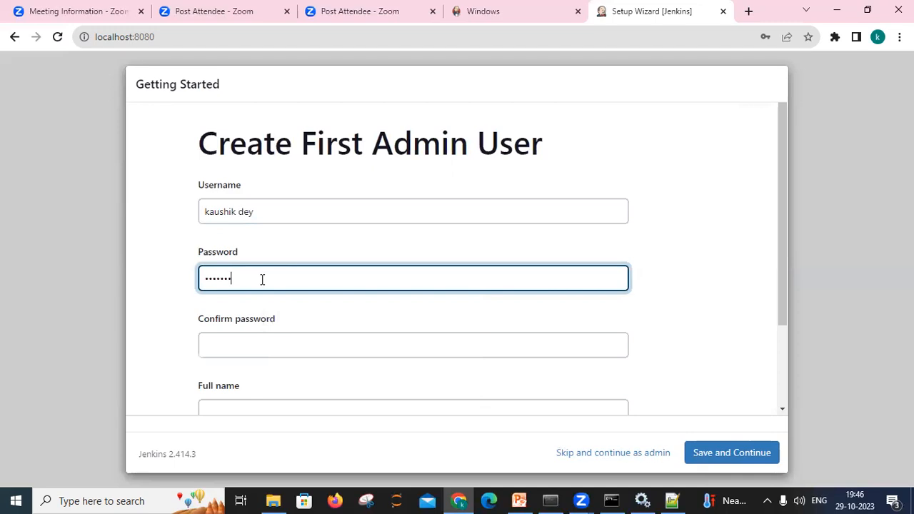
left_click(247, 349)
type("•••••••••")
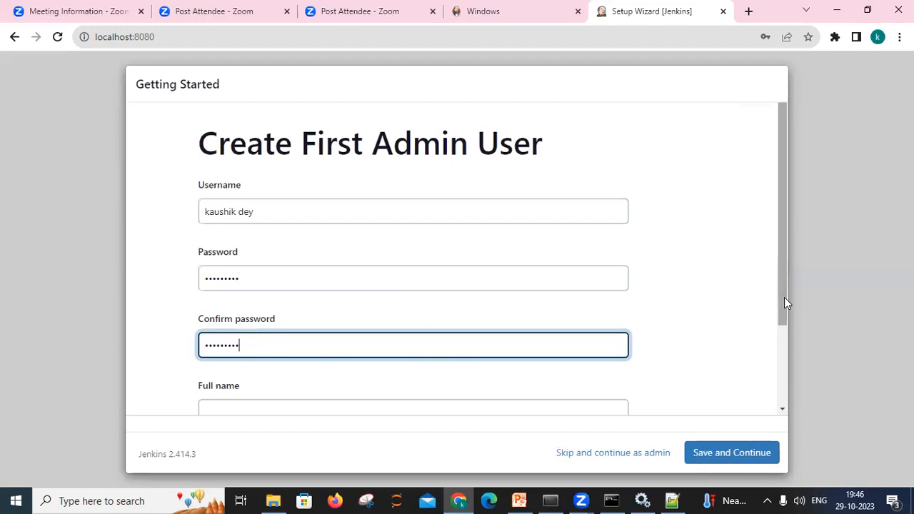
Step: Fill in the admin's full name and e-mail address, then submit the account form
left_click_drag(783, 305, 784, 371)
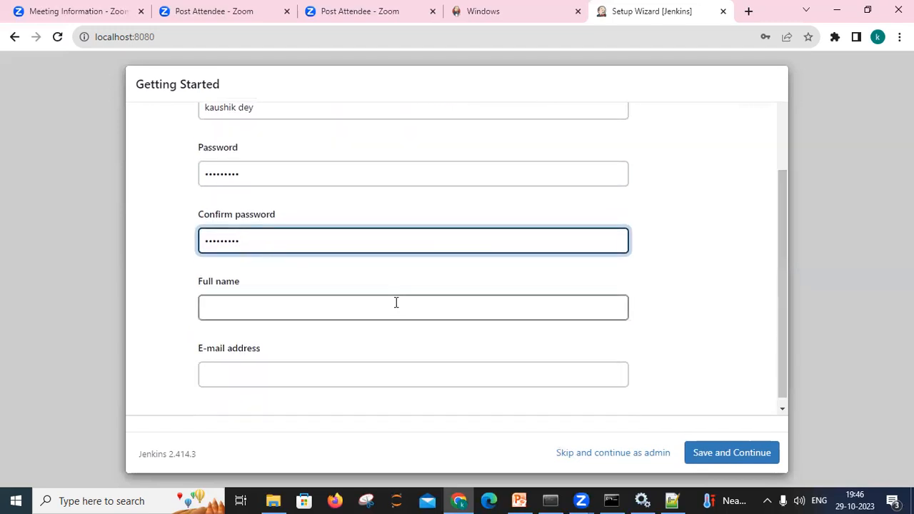
left_click(257, 314)
type("kaush")
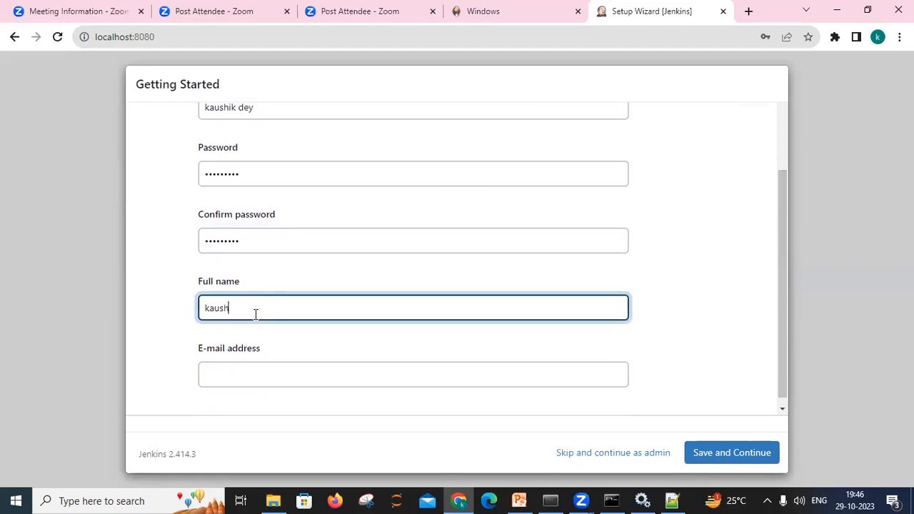
type("ik dey")
left_click(254, 372)
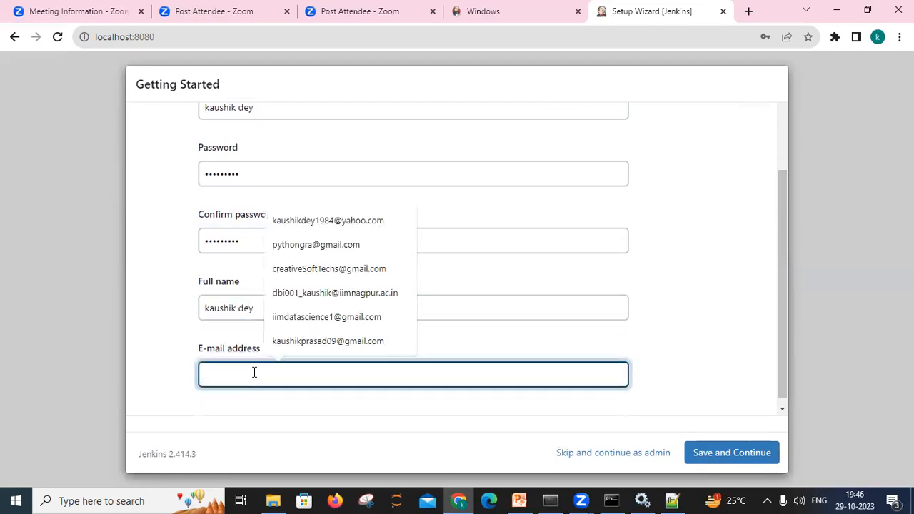
type("ka")
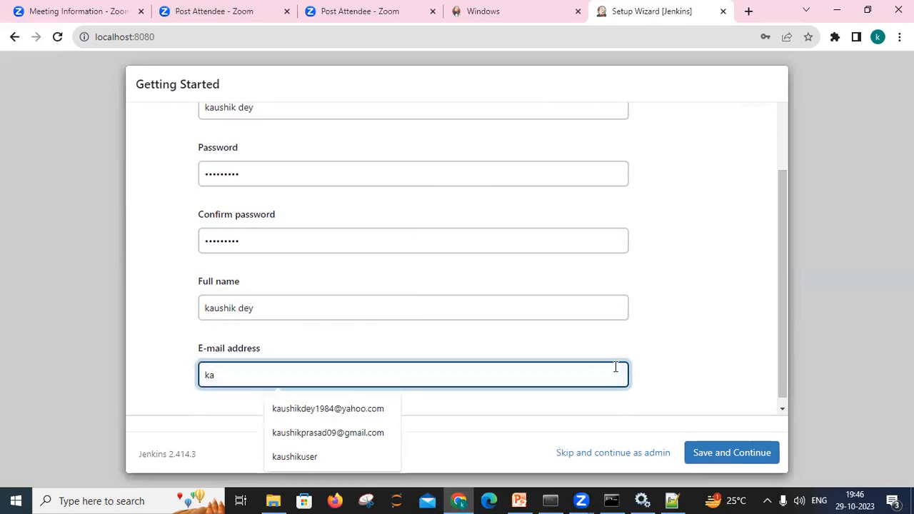
left_click(393, 413)
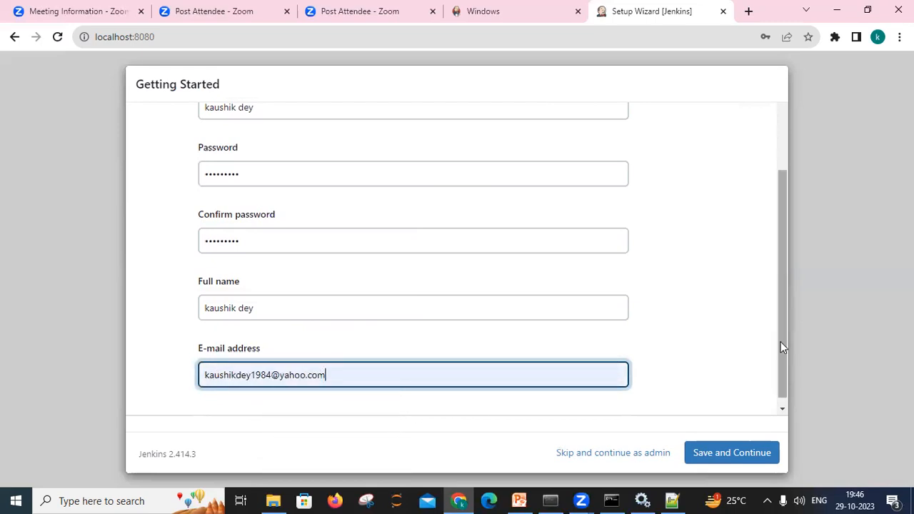
left_click_drag(782, 346, 787, 199)
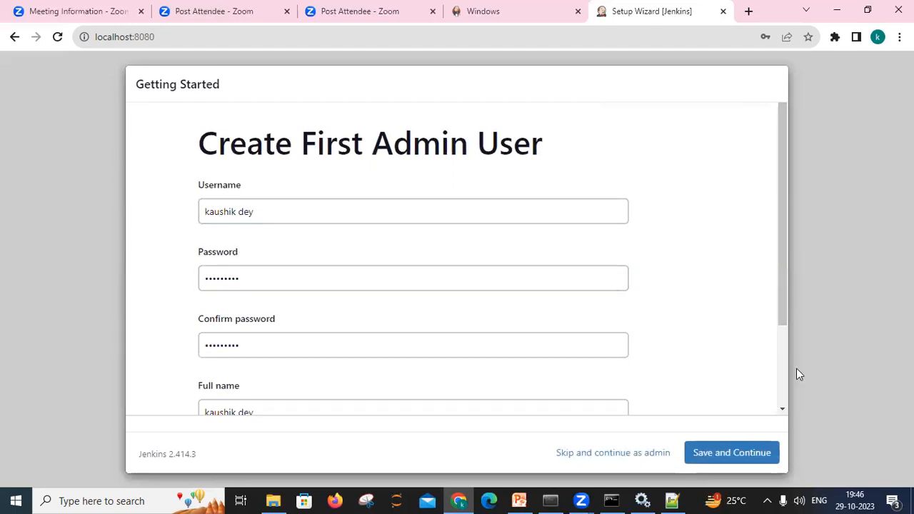
left_click_drag(784, 309, 783, 390)
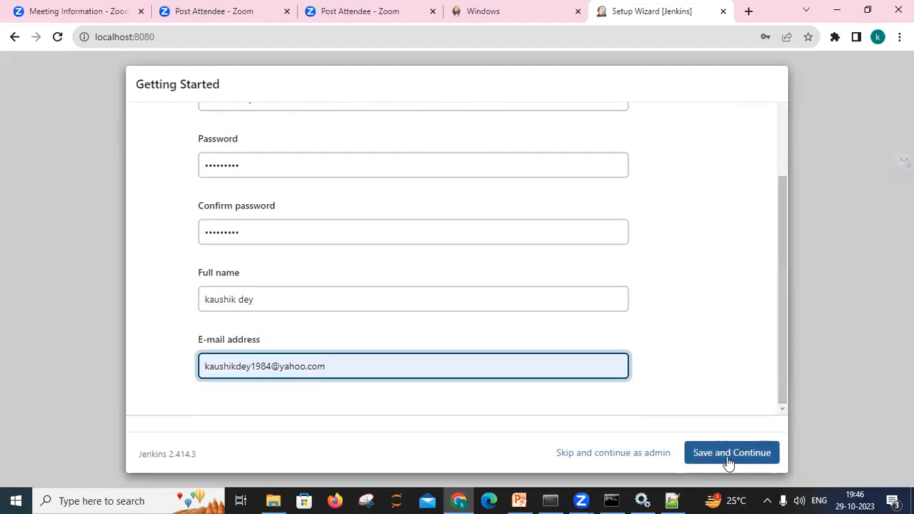
left_click_drag(779, 317, 776, 239)
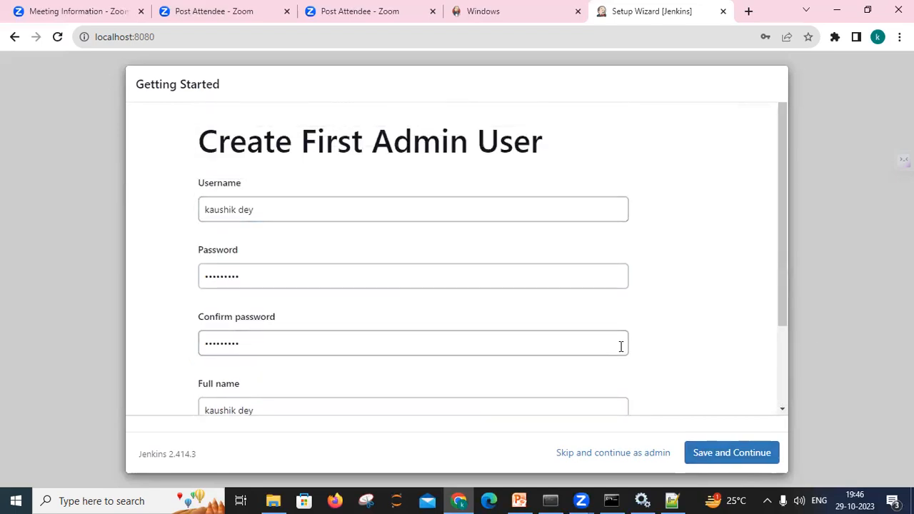
left_click(741, 455)
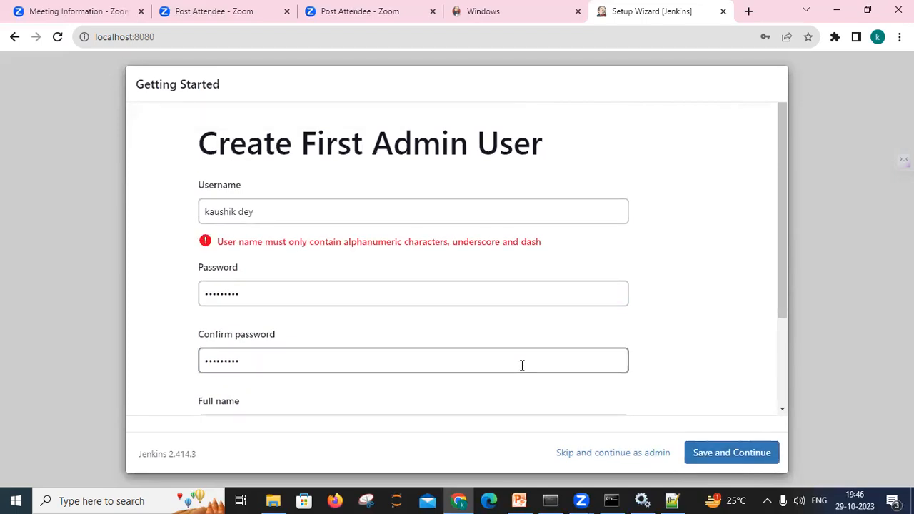
Step: Replace the space in the username with an underscore and resubmit the form
left_click(242, 215)
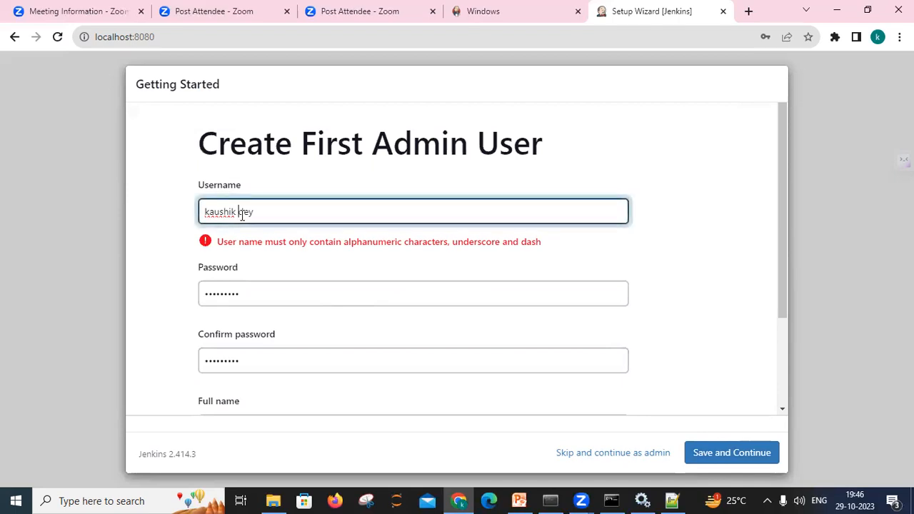
key("BackSpace")
type("_")
left_click(383, 256)
left_click(711, 457)
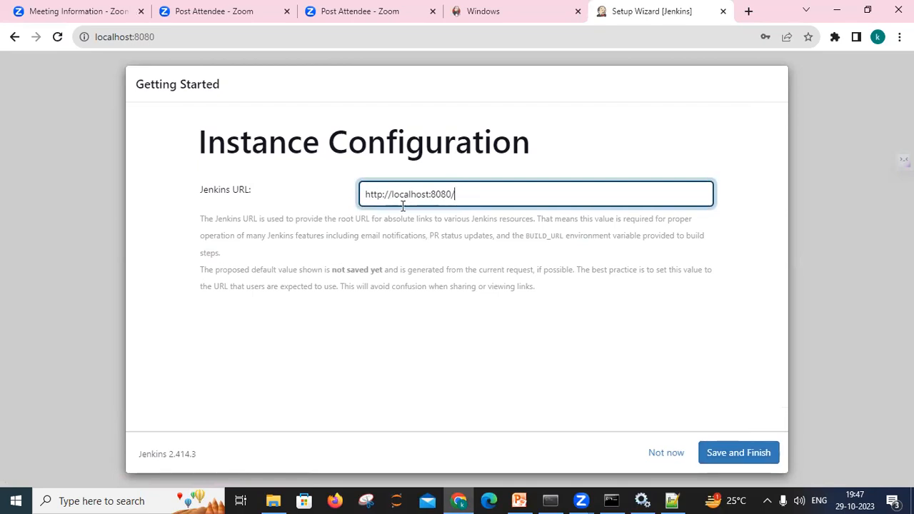
left_click(722, 447)
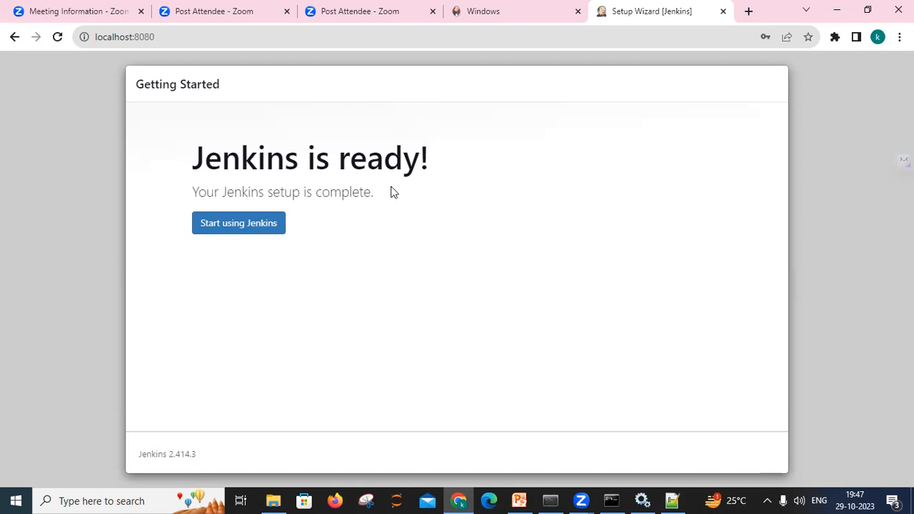
left_click(250, 232)
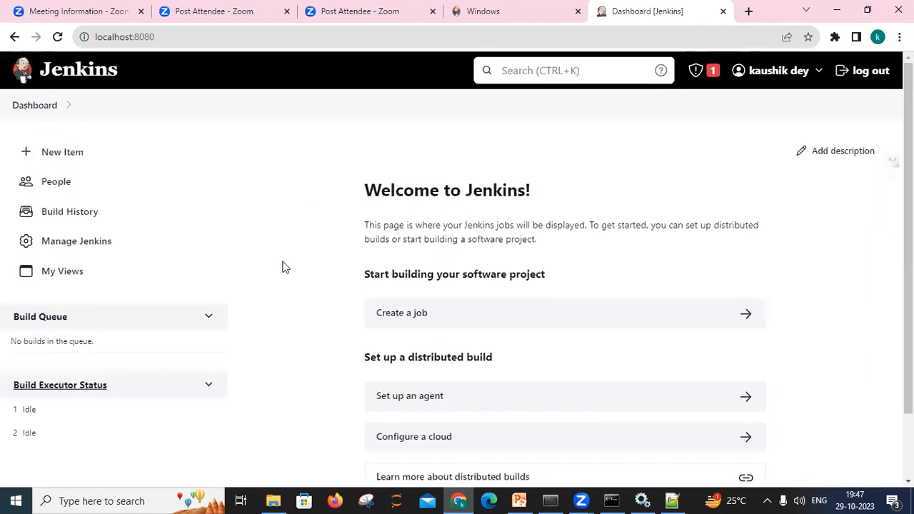
Step: Create a new Freestyle project item named demo
mouse_move(908, 214)
left_mouse_down()
mouse_move(907, 280)
mouse_move(908, 213)
left_mouse_up()
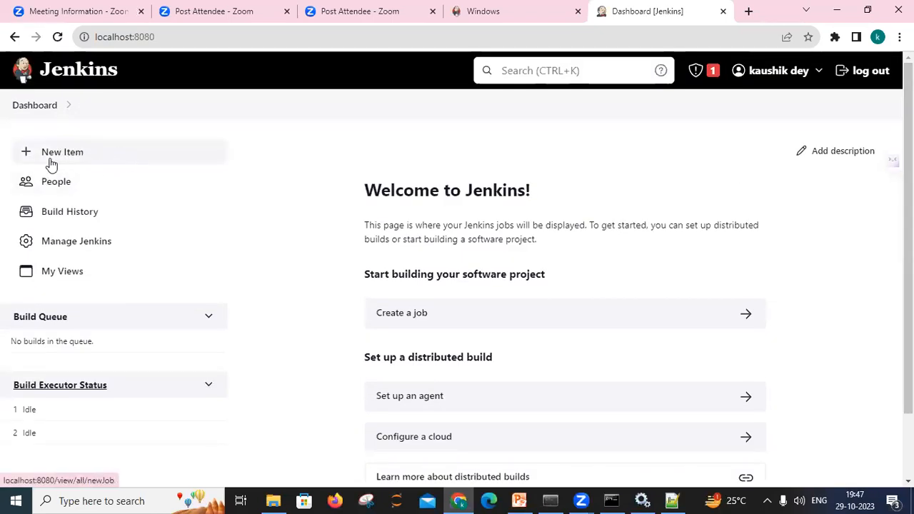
left_click(81, 157)
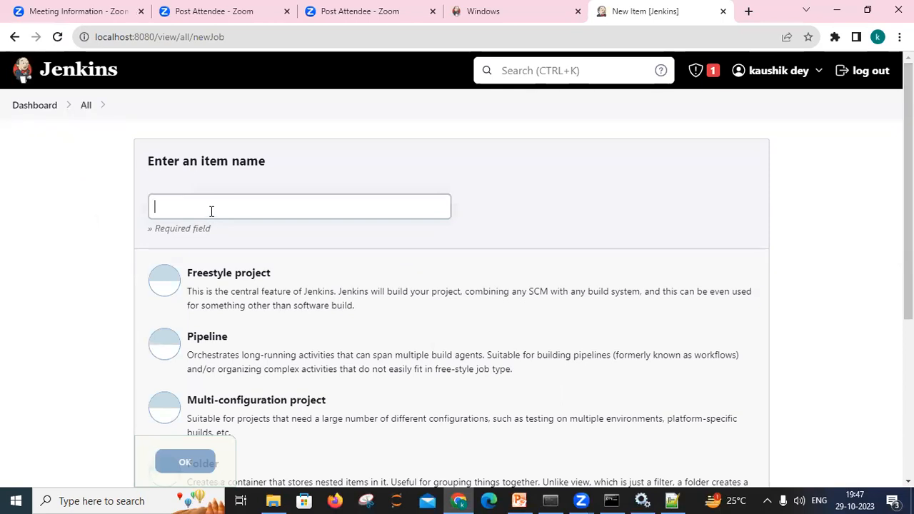
type("demi")
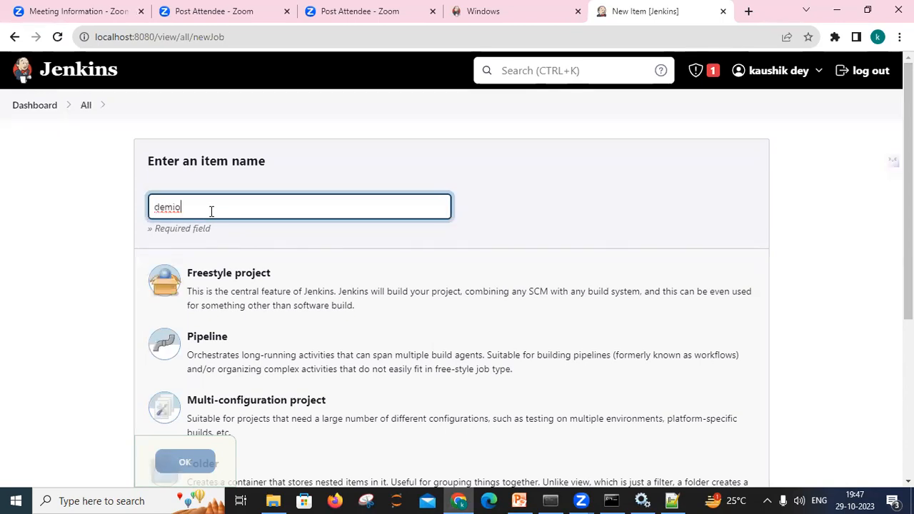
type("o")
left_click(206, 286)
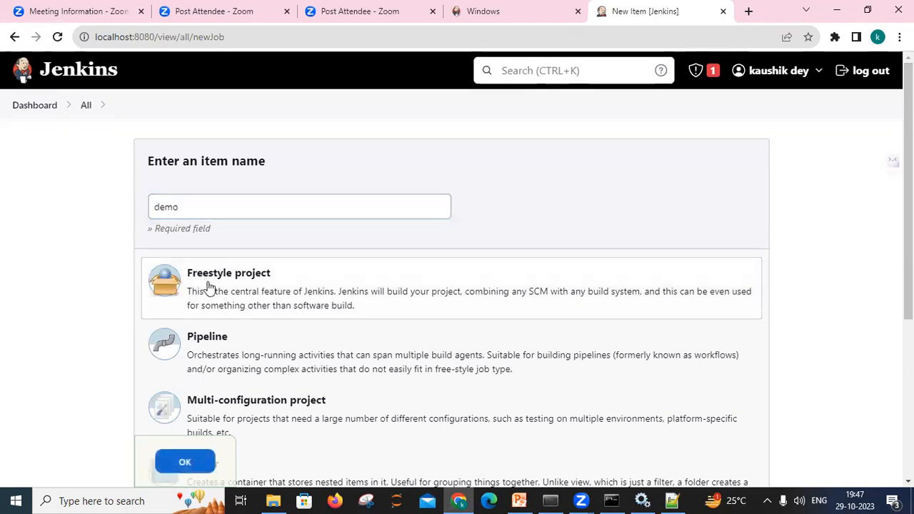
left_click(189, 461)
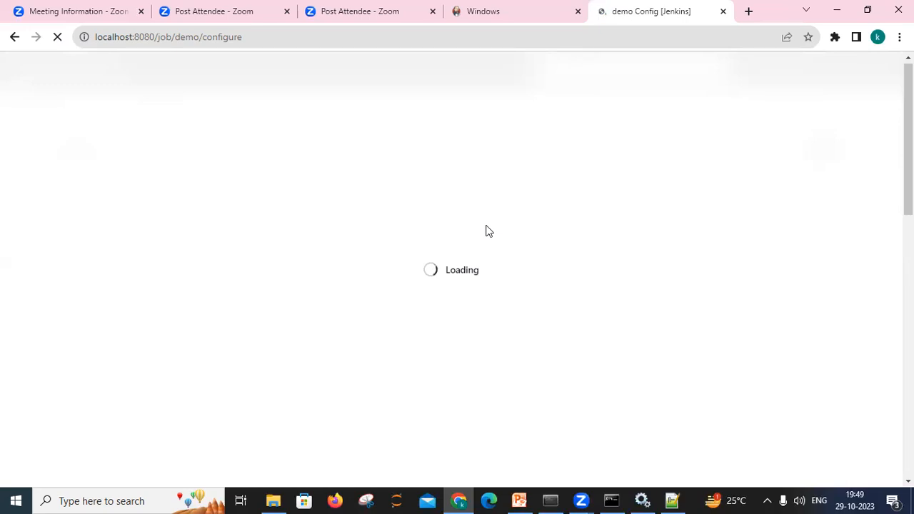
Step: Minimize Services and trim the address to localhost:8080 to reload the dashboard
left_click(643, 501)
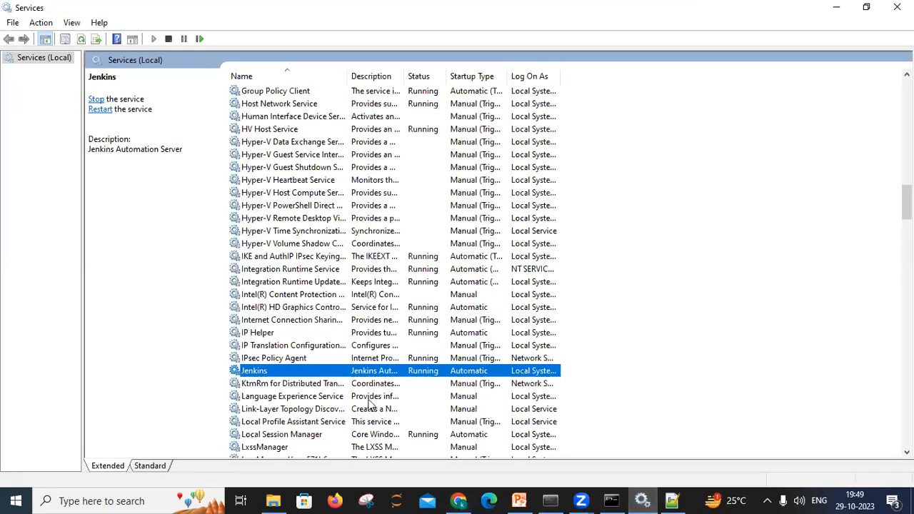
left_click(840, 6)
double_click(629, 34)
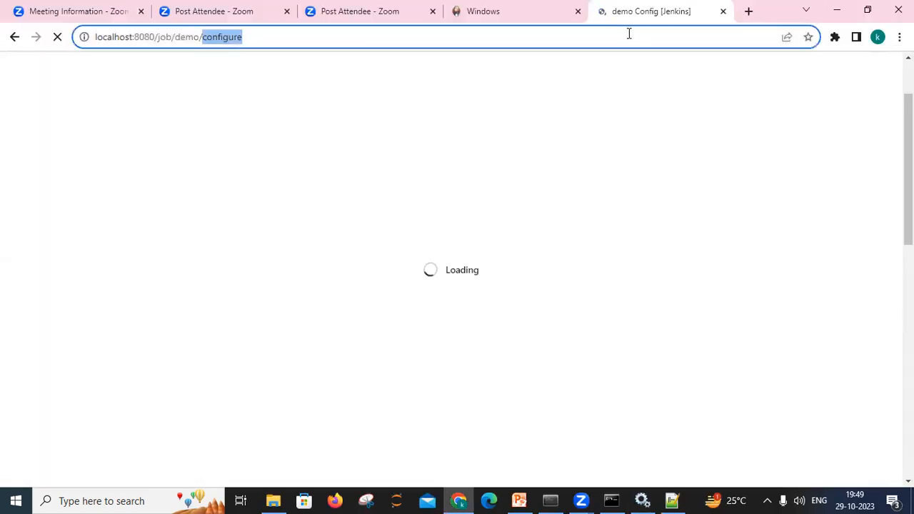
key("BackSpace")
key("BackSpace")
key("BackSpace")
key("BackSpace")
key("BackSpace")
key("BackSpace")
key("BackSpace")
key("BackSpace")
key("BackSpace")
key("BackSpace")
key("BackSpace")
key("Return")
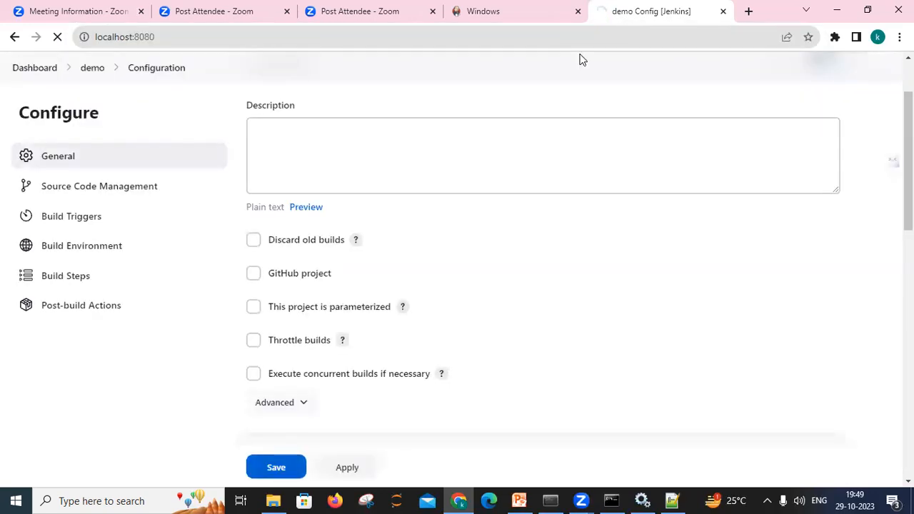
left_click(306, 178)
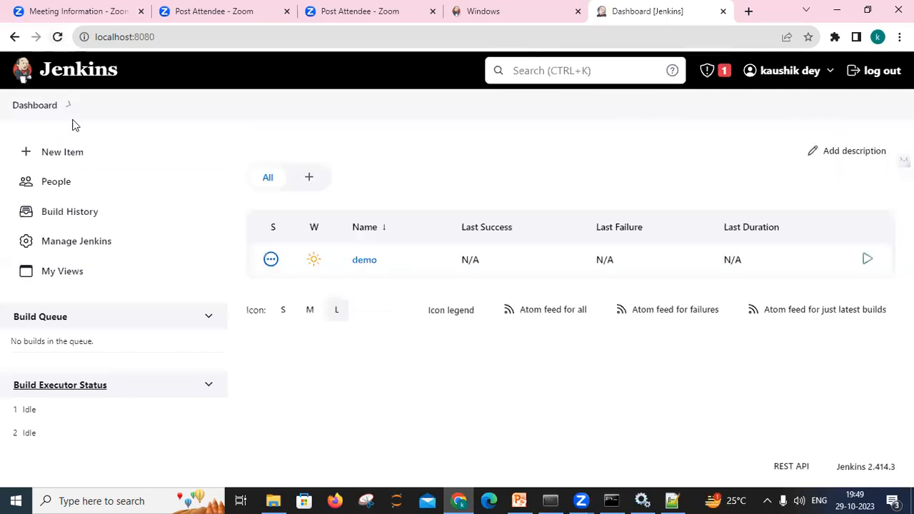
Step: Open the demo job's configuration and set its description to 'just a demo job'
left_click(363, 260)
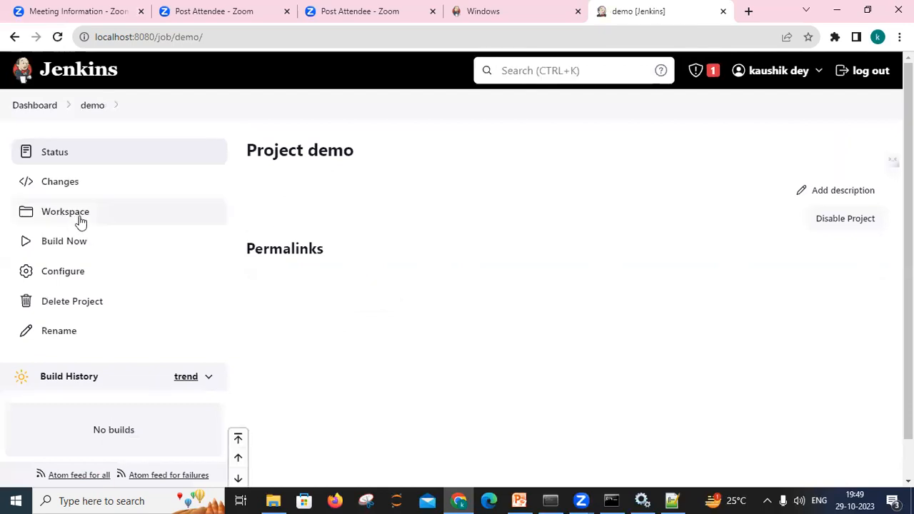
left_click(77, 276)
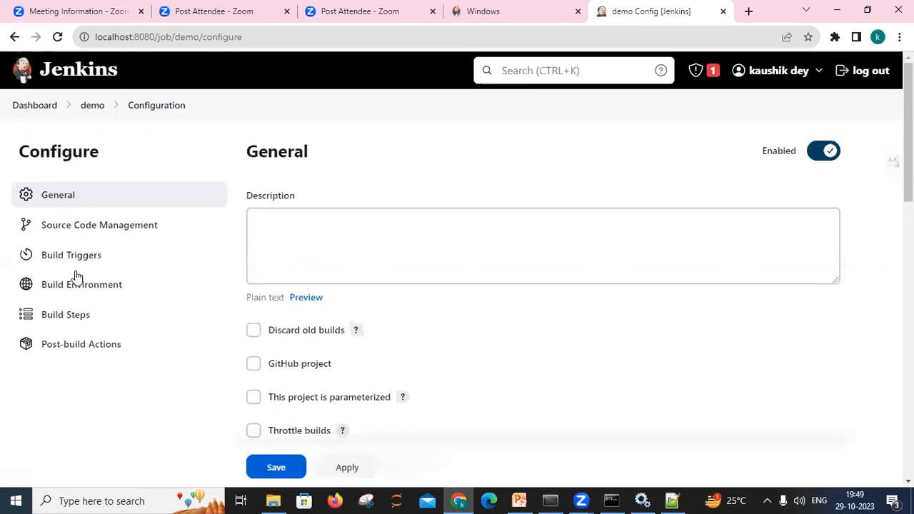
left_click(272, 243)
type("just a demo job")
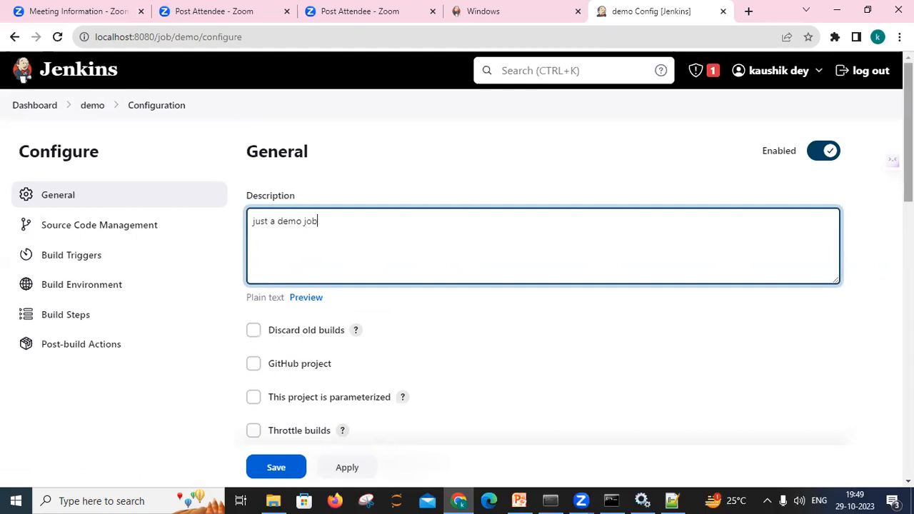
Step: Add an Execute shell step running echo "congratulations we are in jenkins" and apply it
scroll(908, 178, "down", 2)
scroll(908, 179, "down", 4)
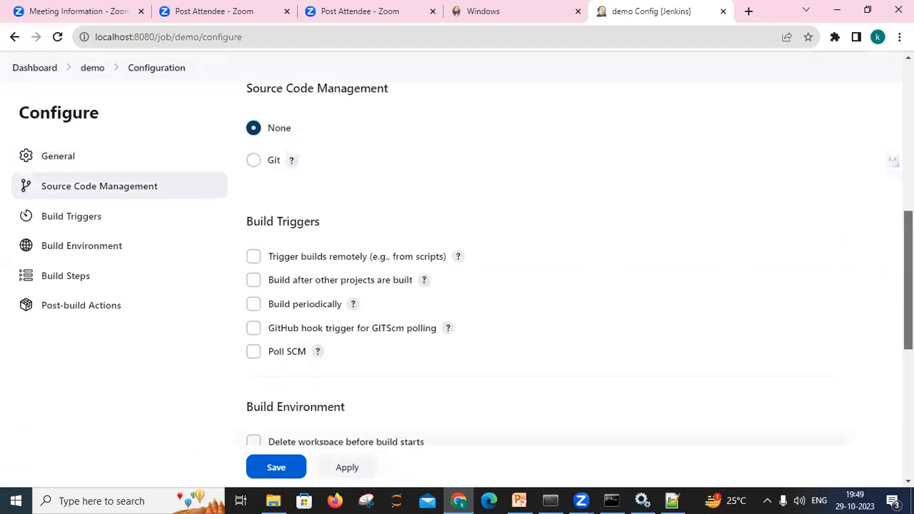
scroll(908, 214, "up", 1)
scroll(908, 250, "down", 6)
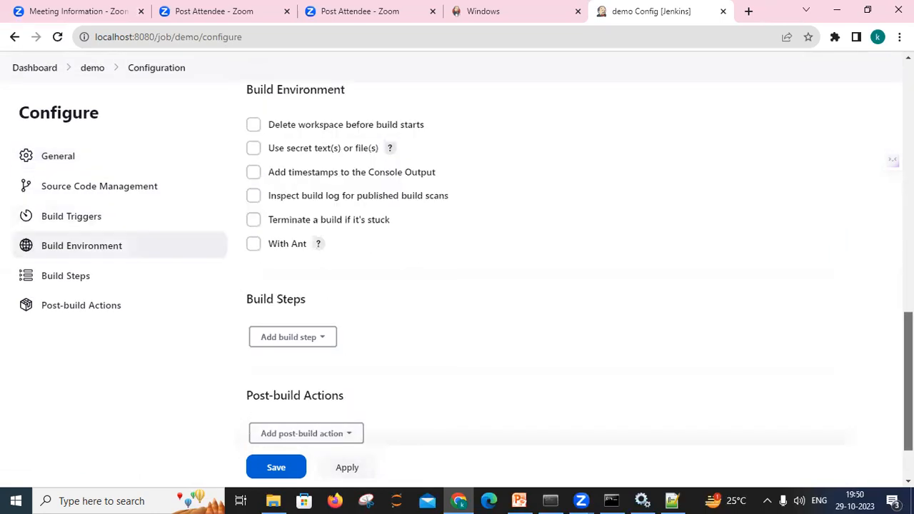
left_click(323, 291)
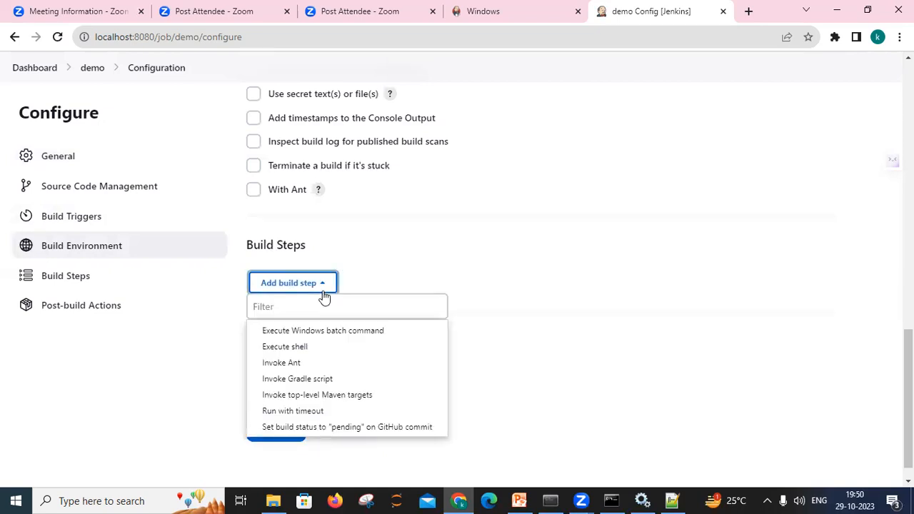
left_click(307, 347)
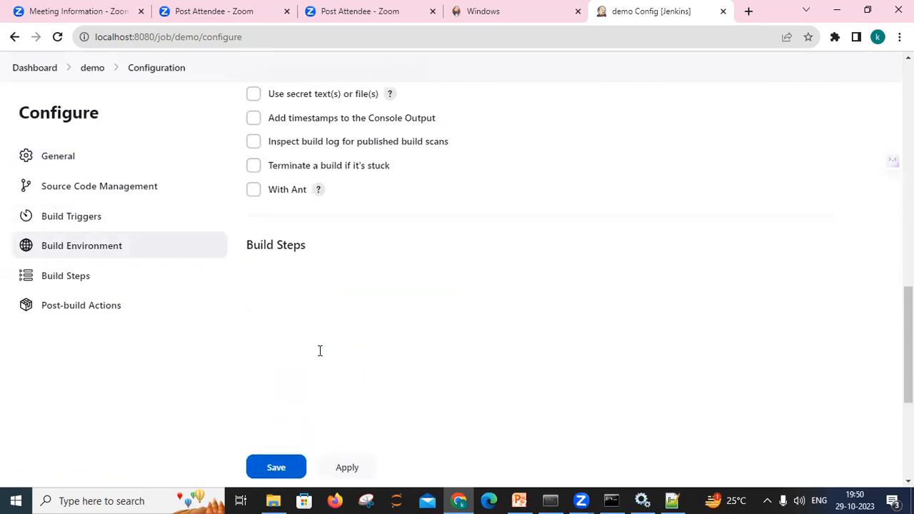
left_click(326, 371)
type("echo ")
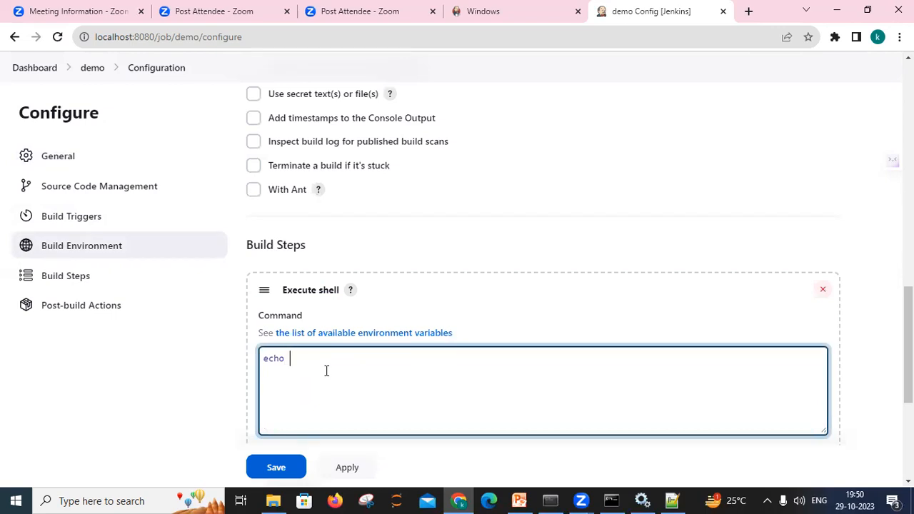
type("\"congratulations we are")
type("in jenkins")
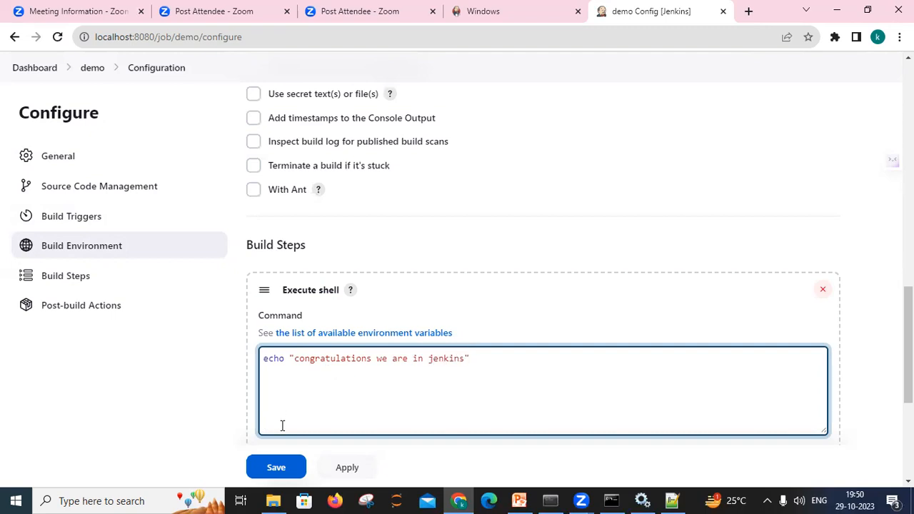
left_click(348, 467)
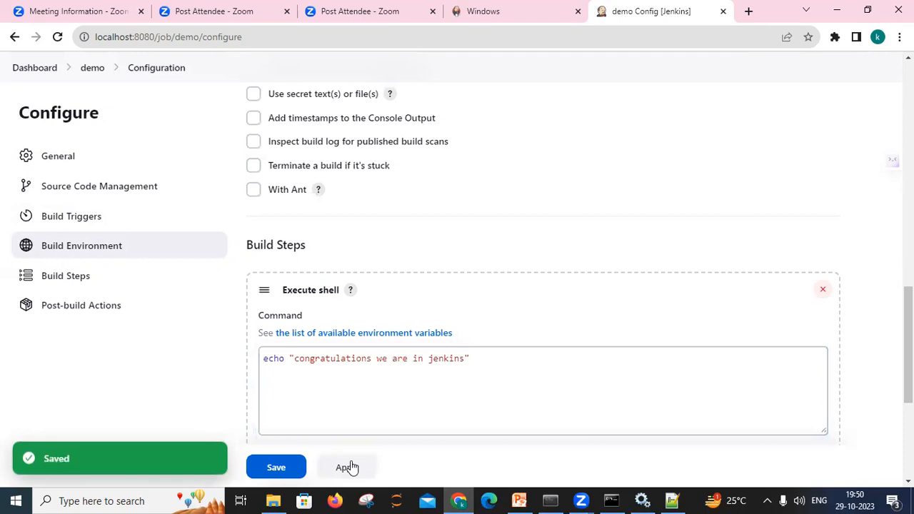
Step: Save the demo job and start build #1 with Build Now
left_click(294, 469)
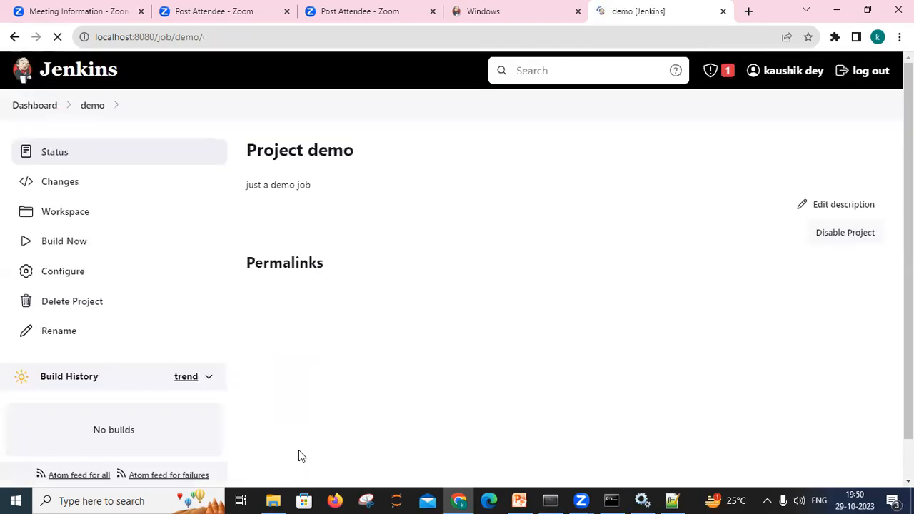
left_click(69, 246)
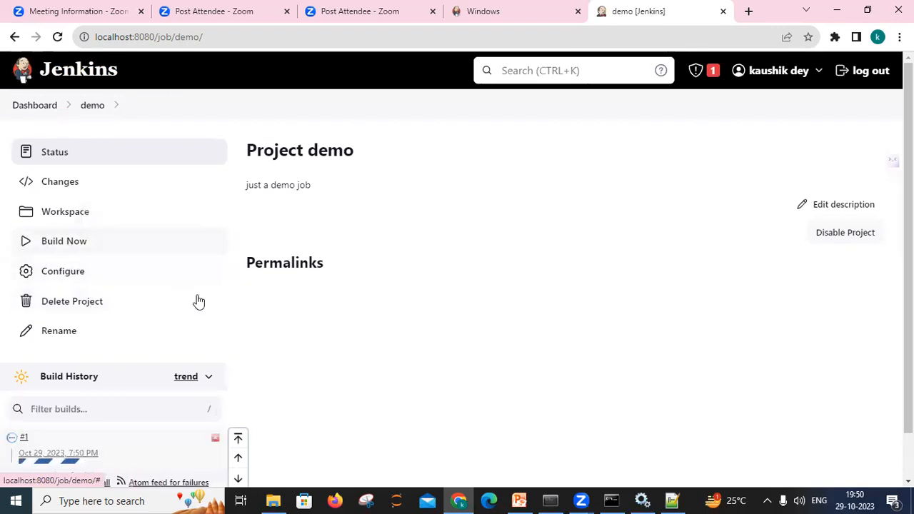
scroll(421, 327, "down", 2)
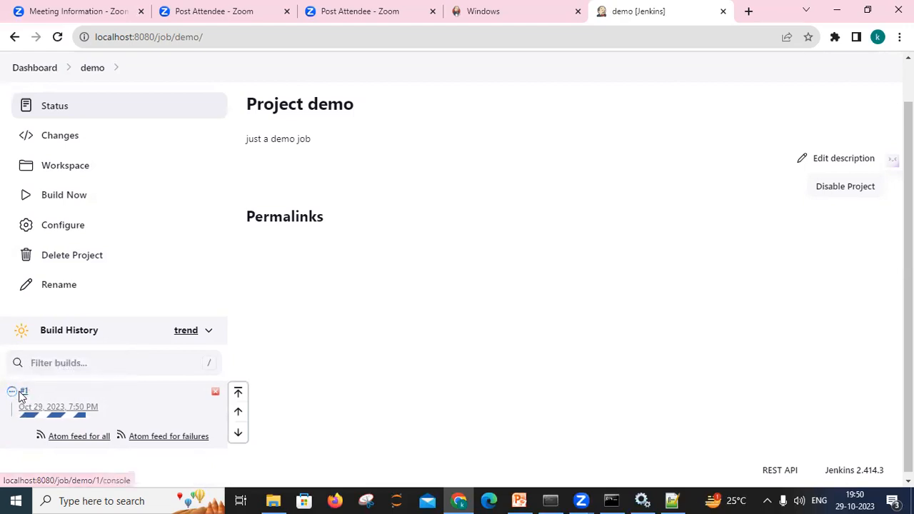
Step: Review build #1's console log showing sh could not be run, then return to the demo project
left_click(22, 399)
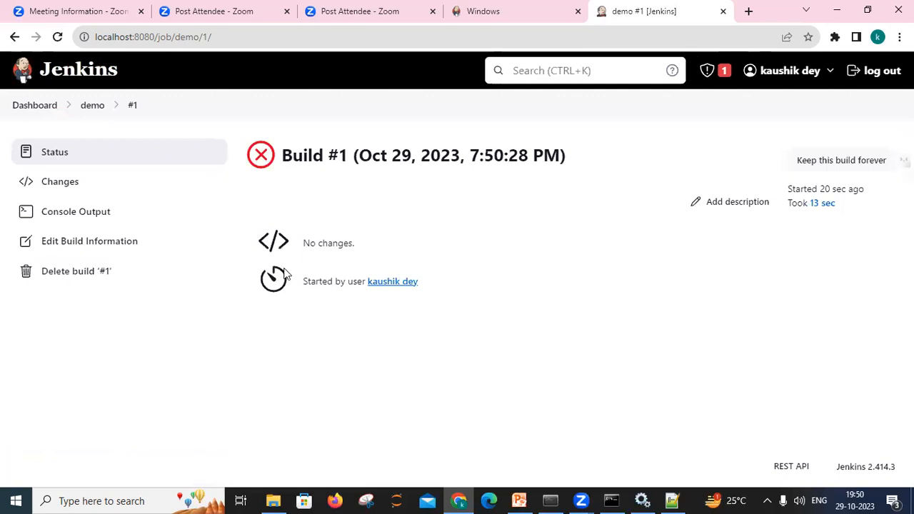
left_click(105, 219)
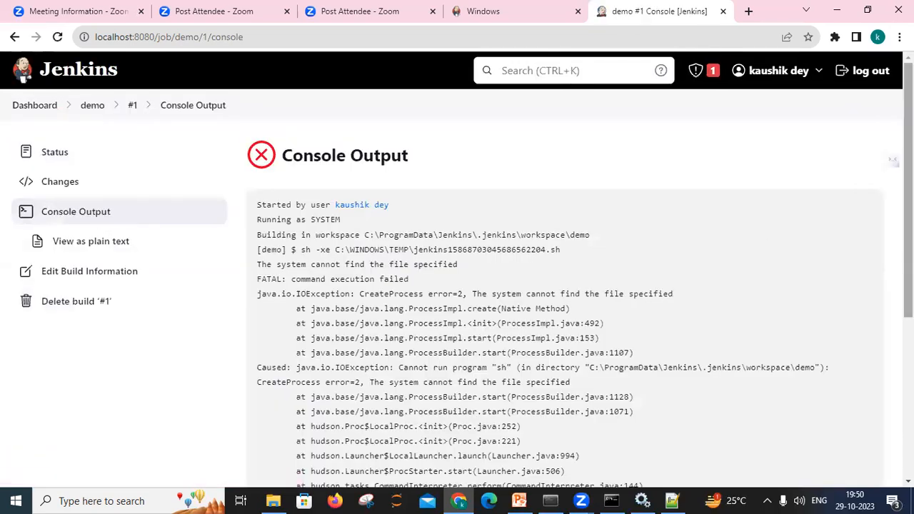
scroll(564, 286, "down", 4)
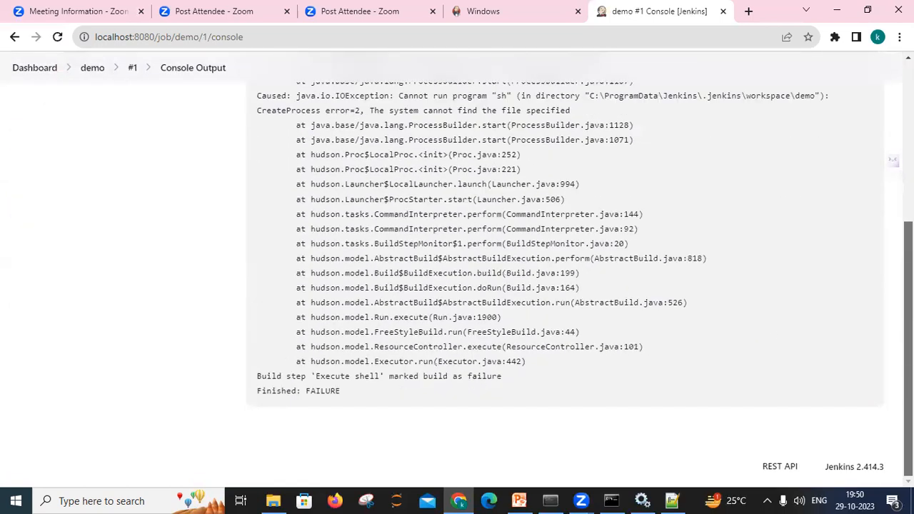
scroll(872, 213, "up", 4)
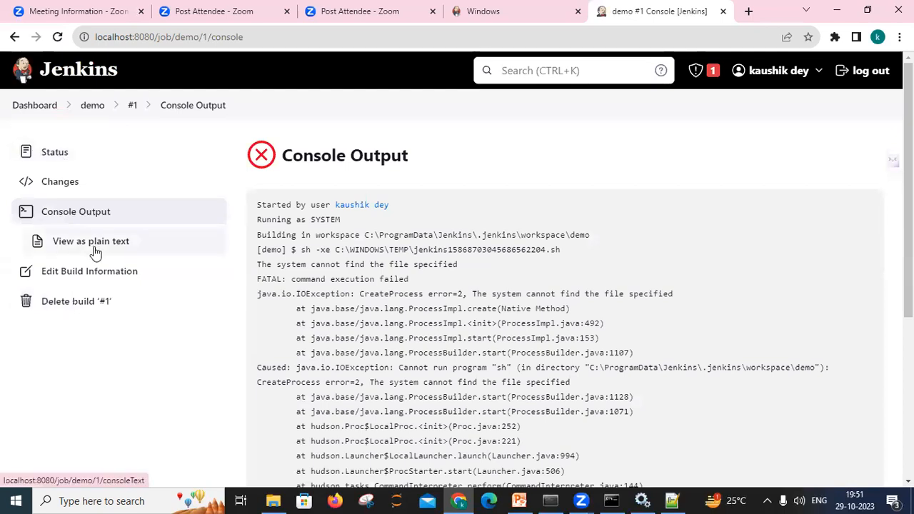
left_click(101, 273)
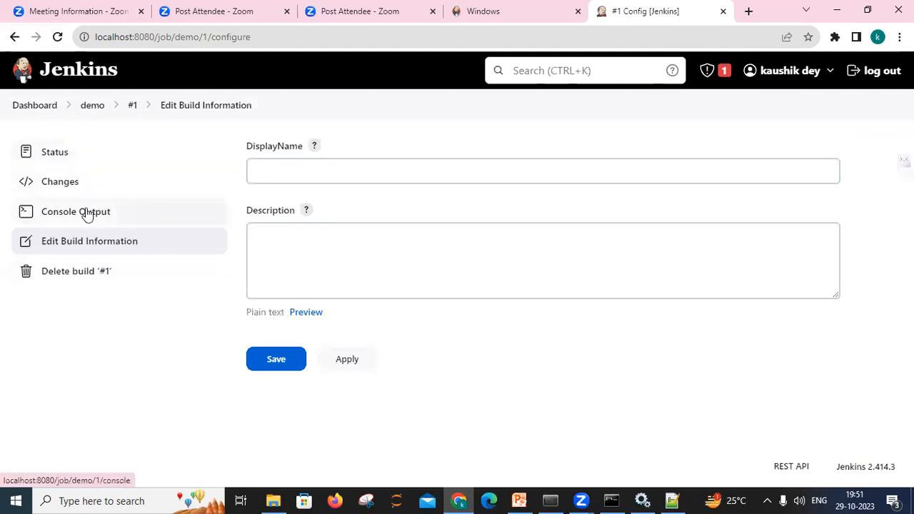
left_click(84, 113)
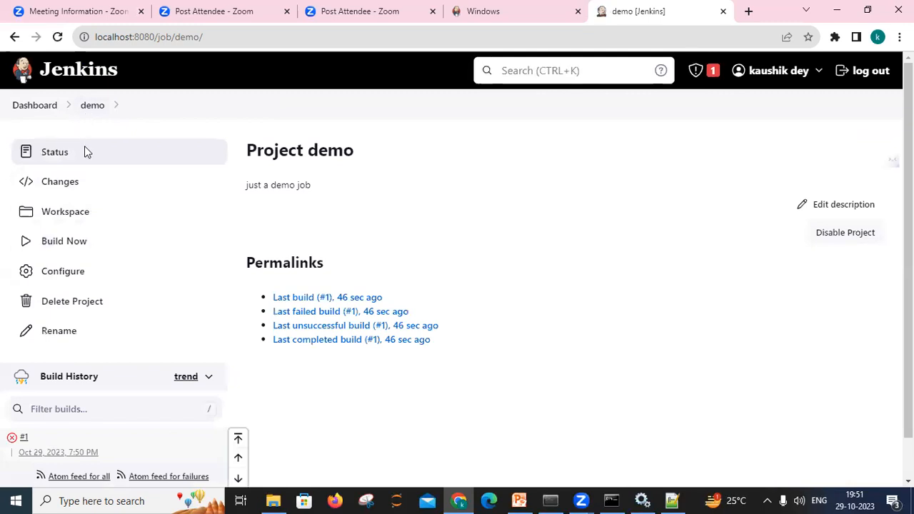
left_click(94, 272)
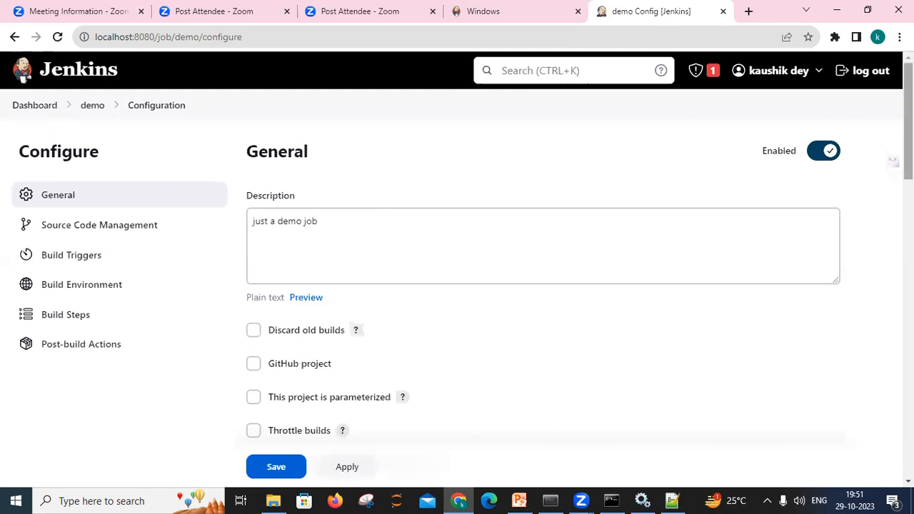
scroll(893, 161, "down", 6)
scroll(893, 161, "down", 4)
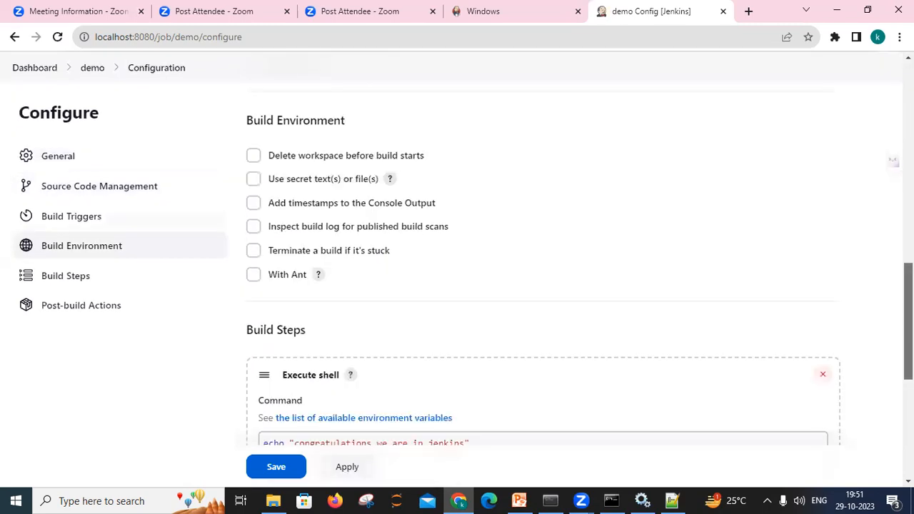
scroll(488, 371, "down", 2)
left_click(439, 354)
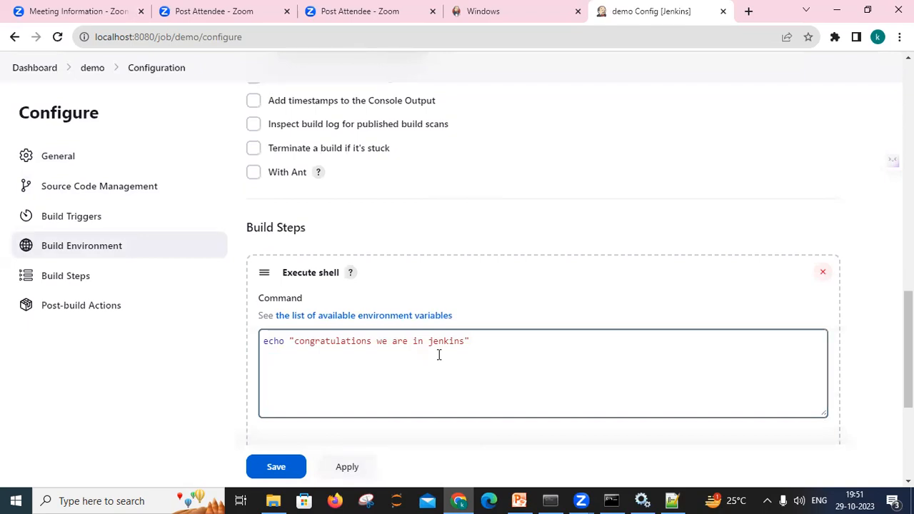
left_click(420, 345)
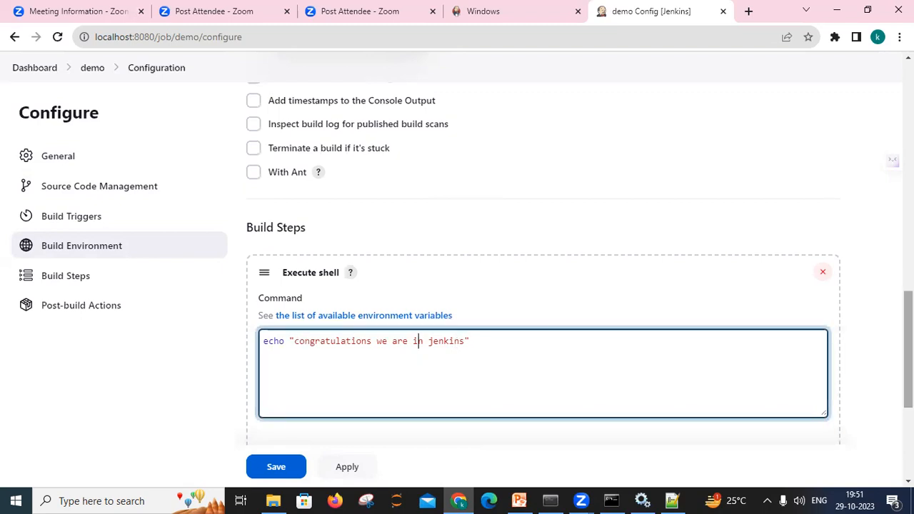
scroll(542, 285, "down", 3)
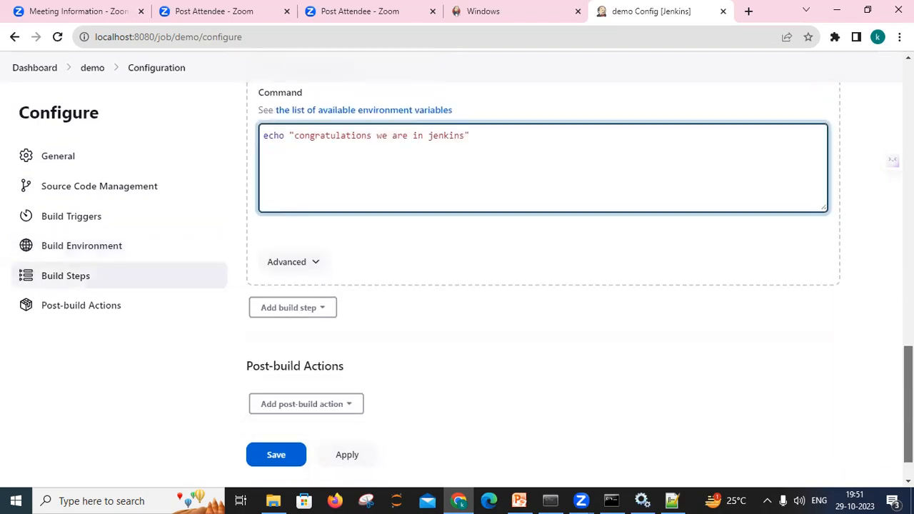
scroll(339, 285, "up", 3)
left_click(263, 285)
left_click(302, 351)
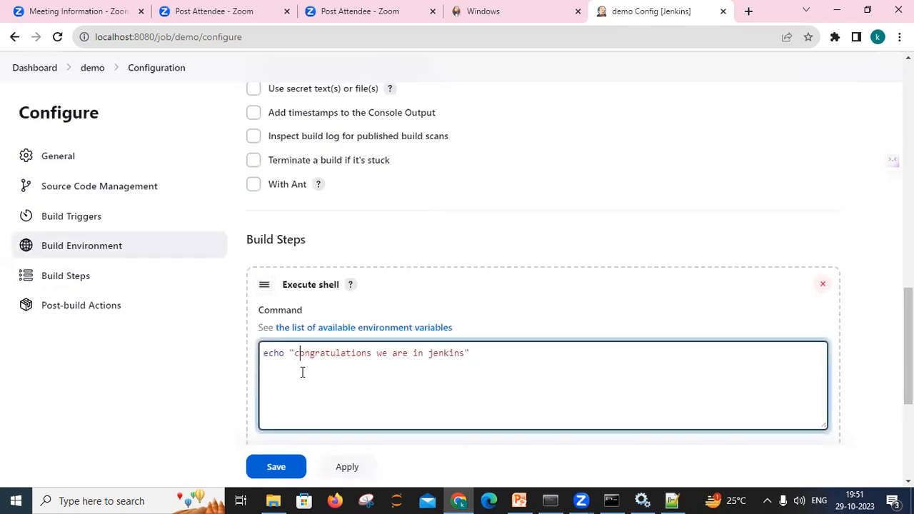
left_click(292, 465)
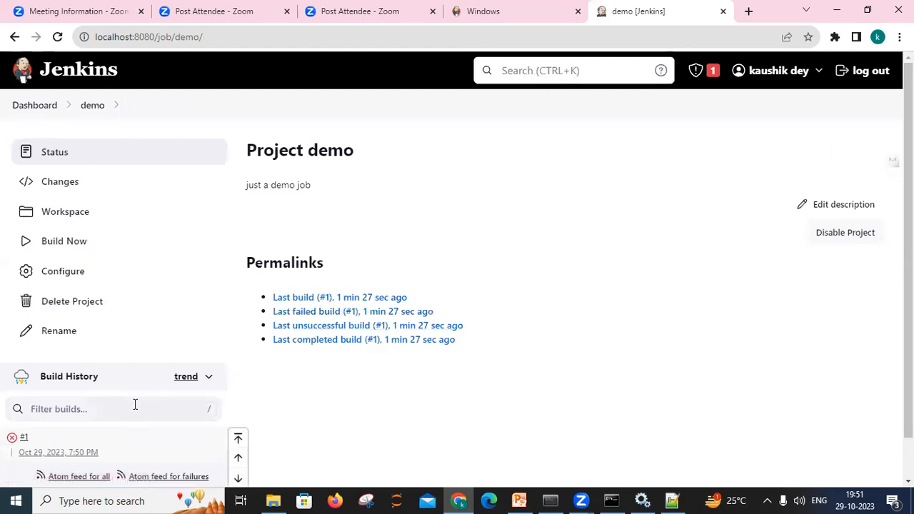
Step: Look over build #1's recorded changes and return to the demo project page
left_click(54, 453)
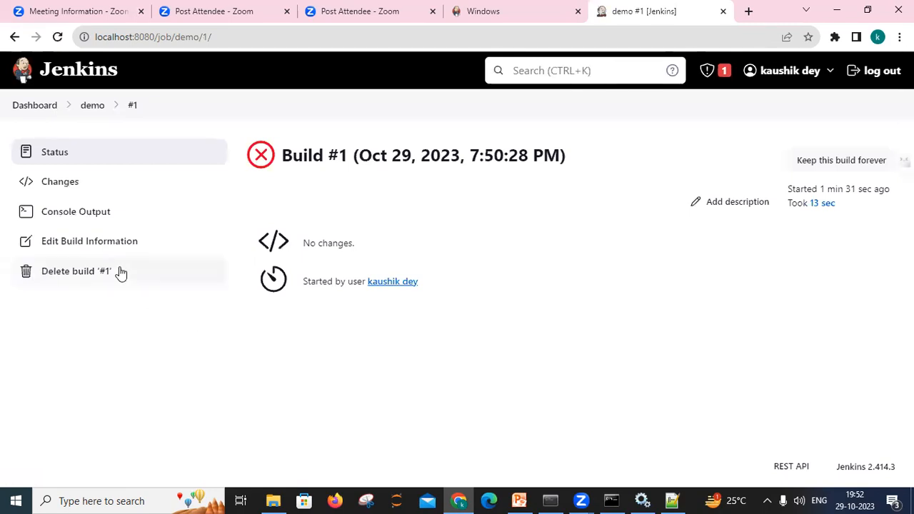
left_click(60, 183)
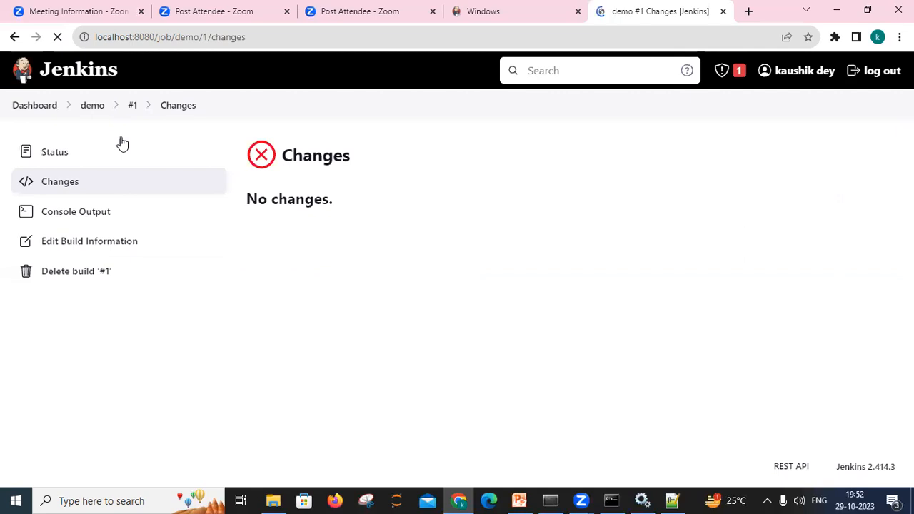
left_click(140, 112)
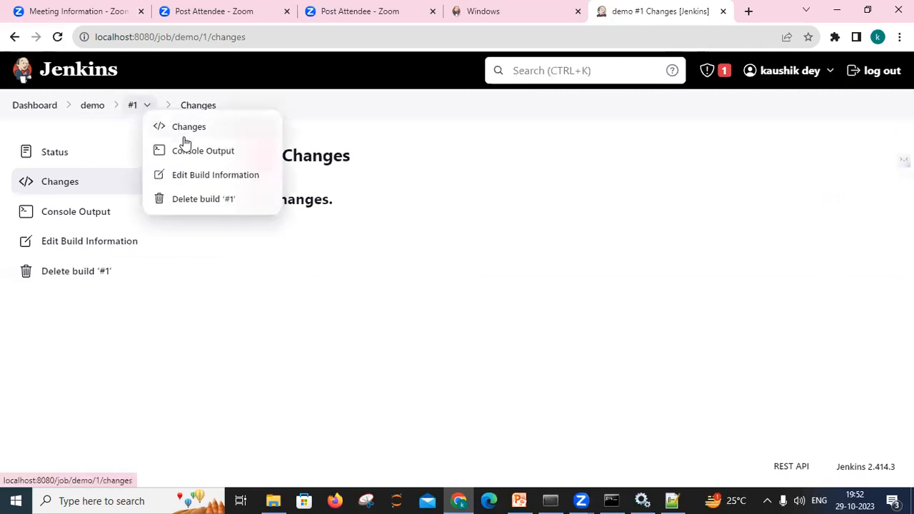
left_click(95, 108)
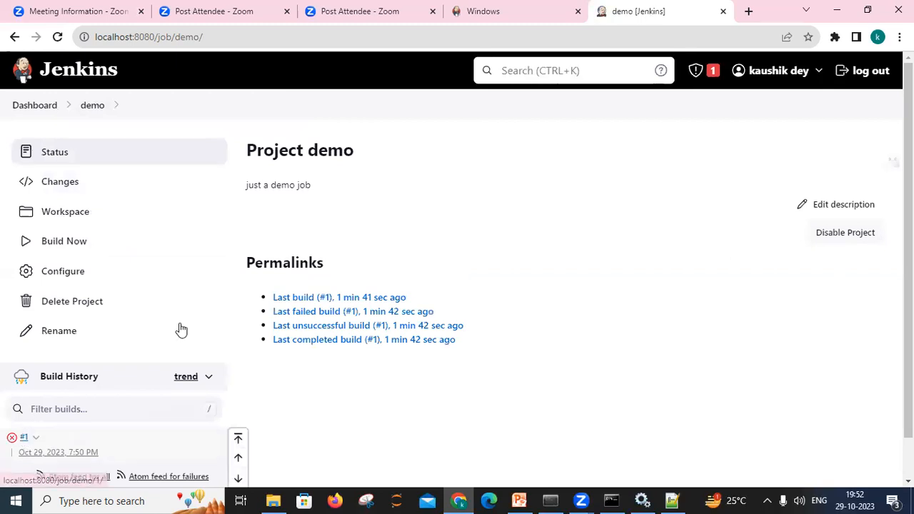
Step: Start a new demo build and open the failed build #3's page
left_click(76, 250)
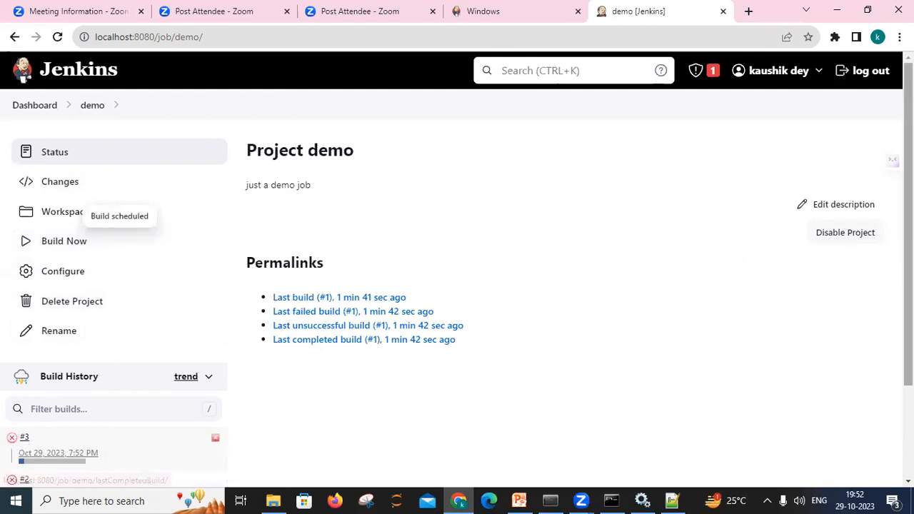
scroll(404, 322, "down", 3)
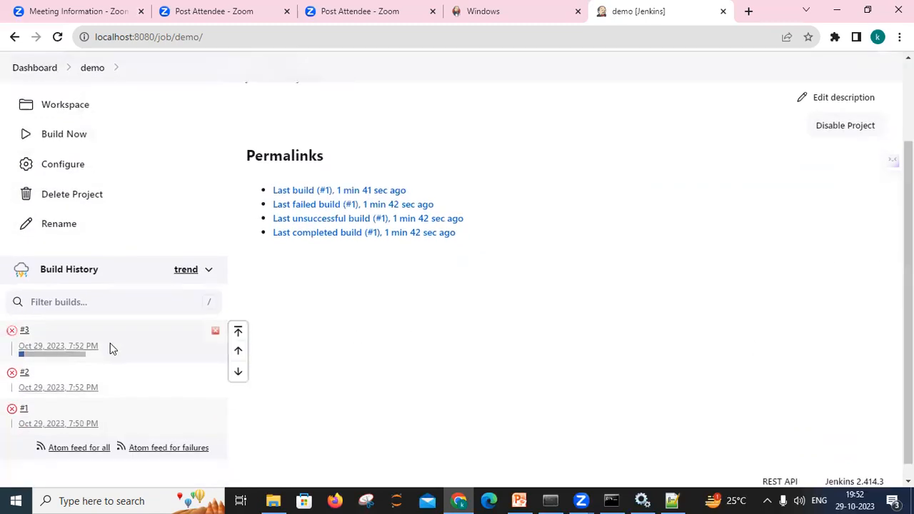
left_click(25, 331)
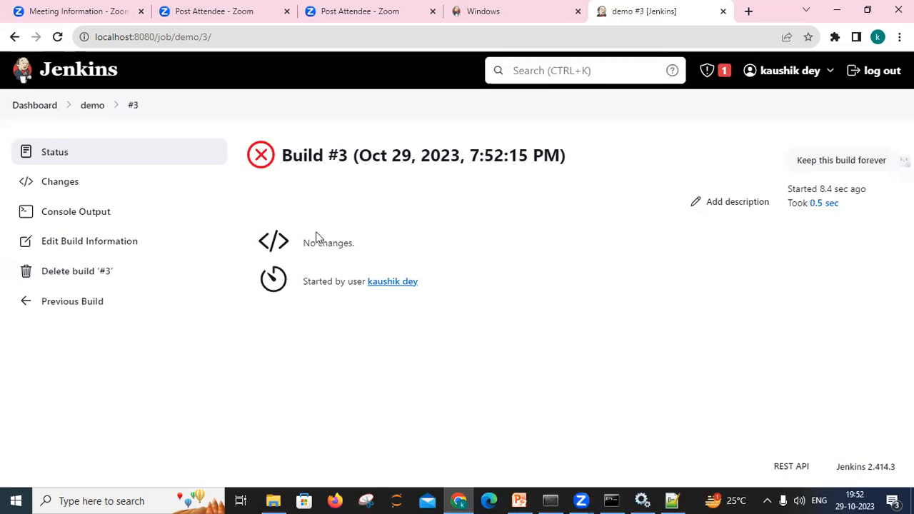
Step: Read build #3's console log, which reports it cannot run program 'sh', then bring up Windows Services
left_click(90, 213)
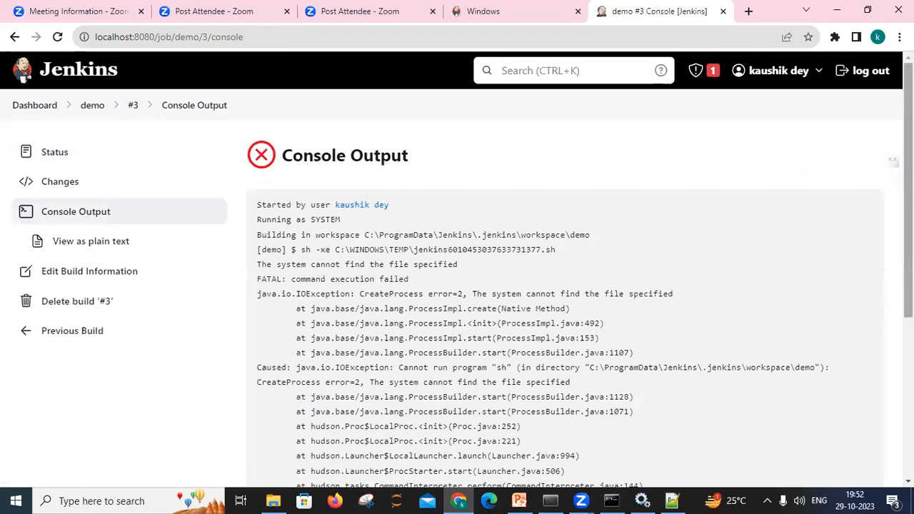
scroll(893, 236, "down", 2)
scroll(892, 160, "down", 3)
scroll(892, 160, "up", 4)
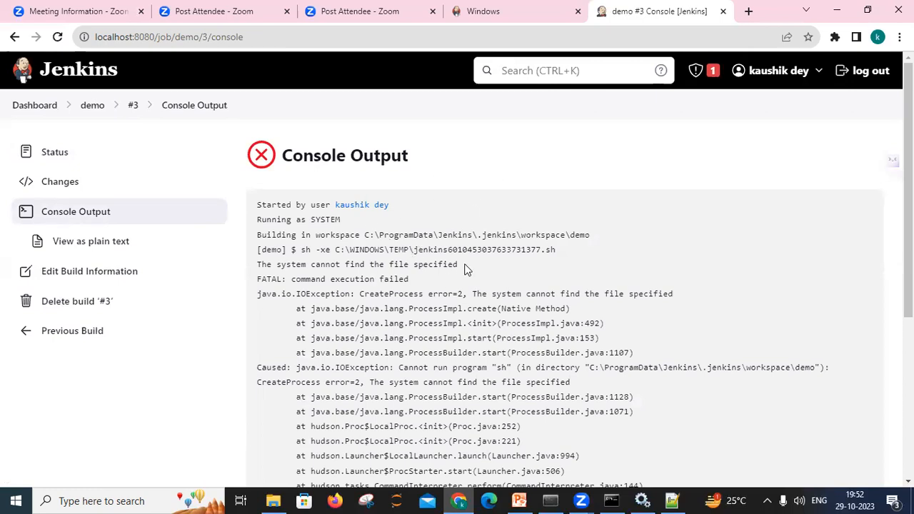
left_click(643, 500)
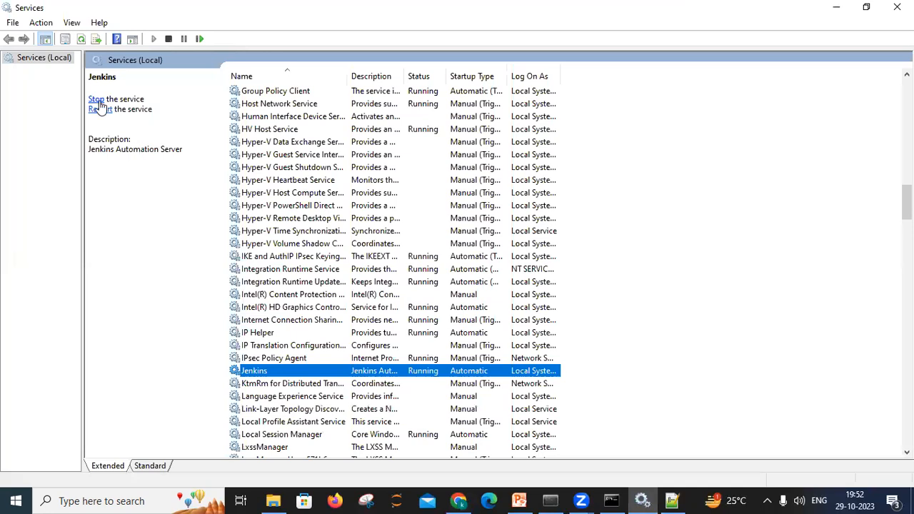
Step: Stop the Jenkins service and reload build #3's console page in Chrome
left_click(100, 106)
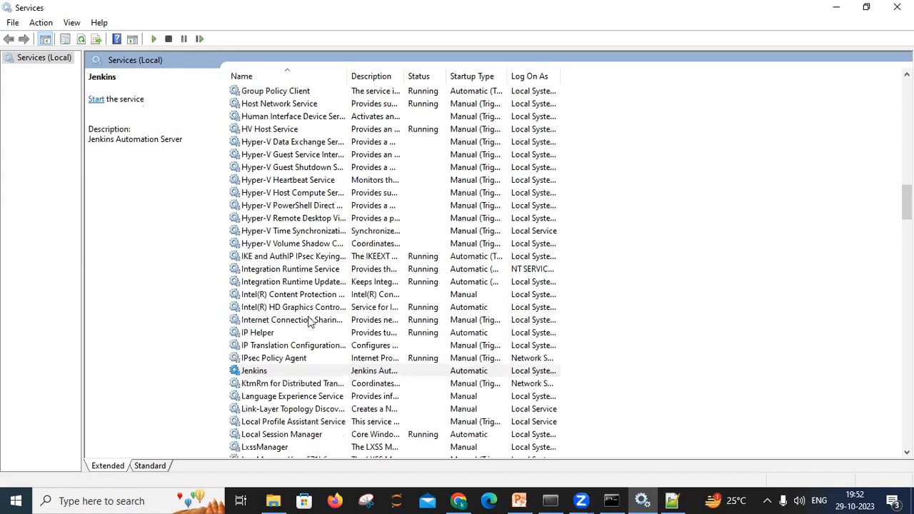
left_click(468, 499)
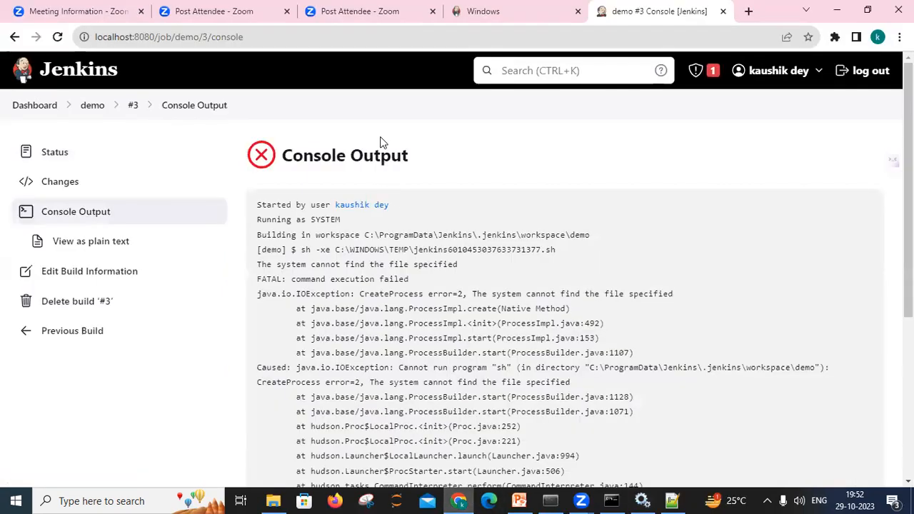
left_click(354, 36)
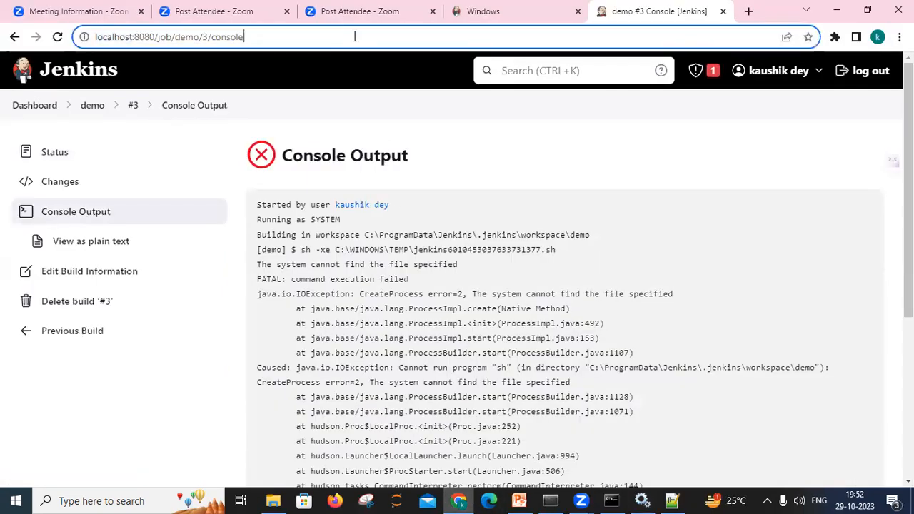
key("Return")
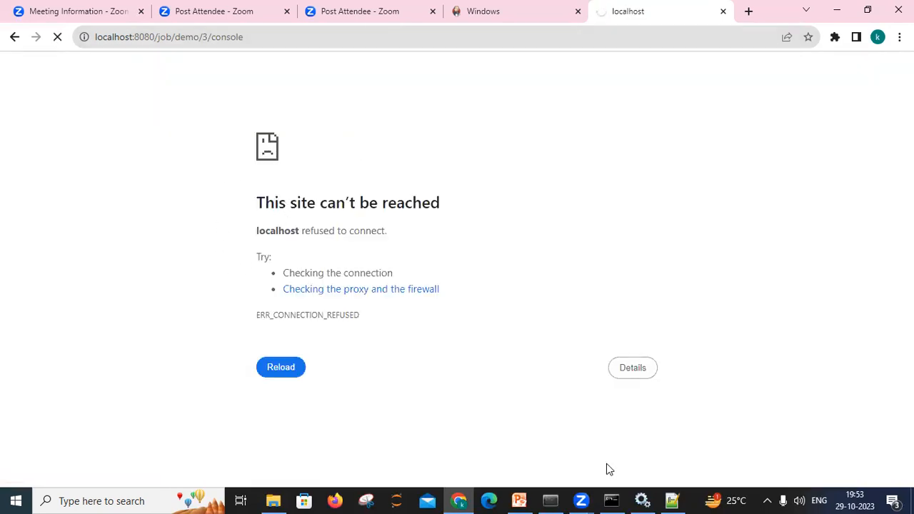
Step: Start the Jenkins service again, reload the Jenkins page in Chrome, and minimise Services
left_click(642, 501)
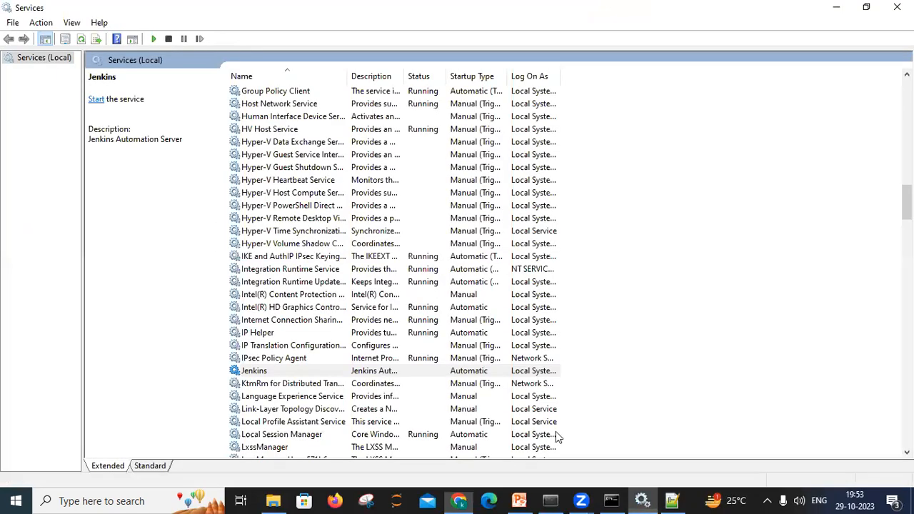
left_click(95, 100)
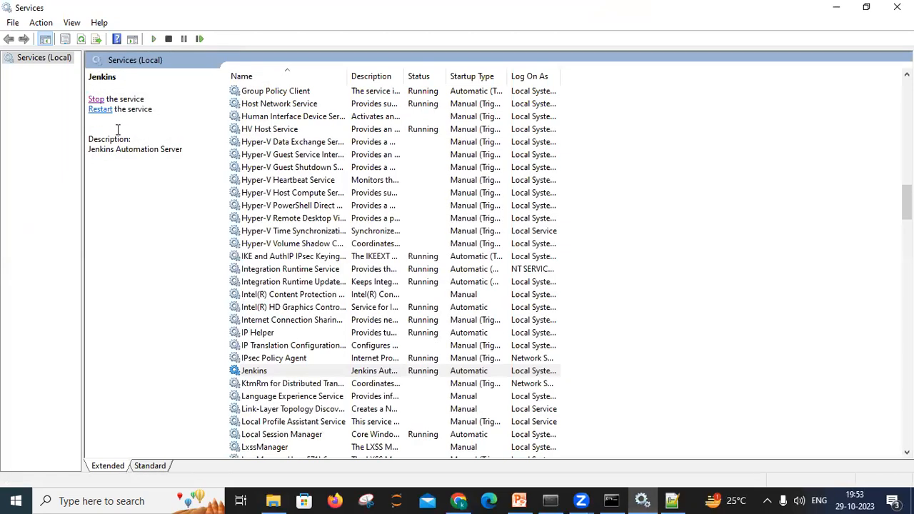
left_click(459, 500)
left_click(262, 37)
key("Return")
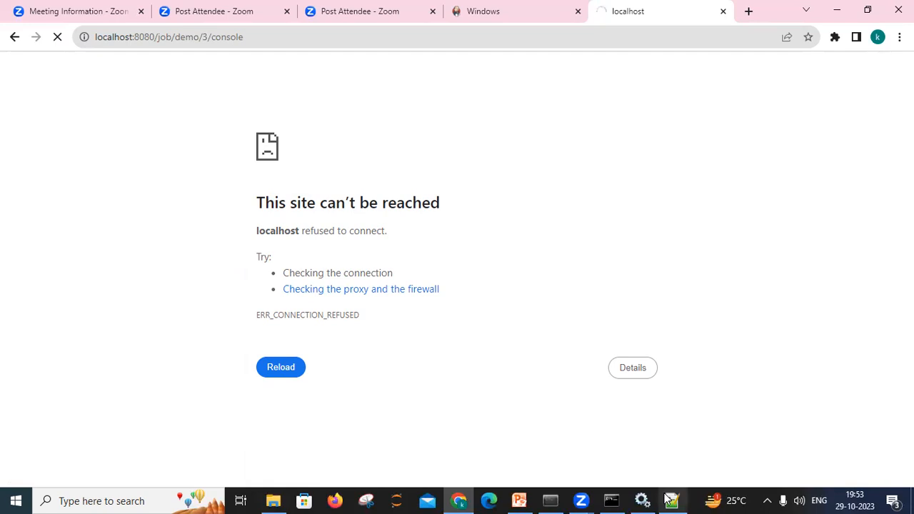
left_click(641, 452)
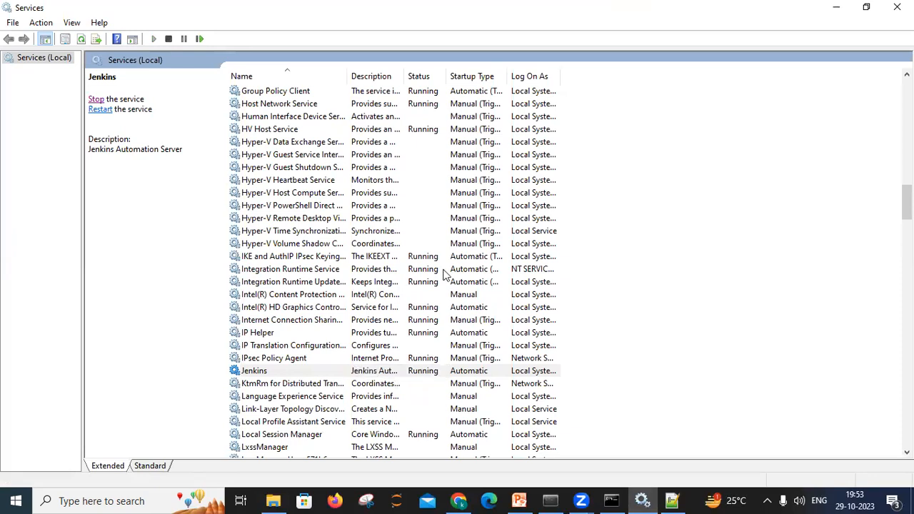
left_click(828, 8)
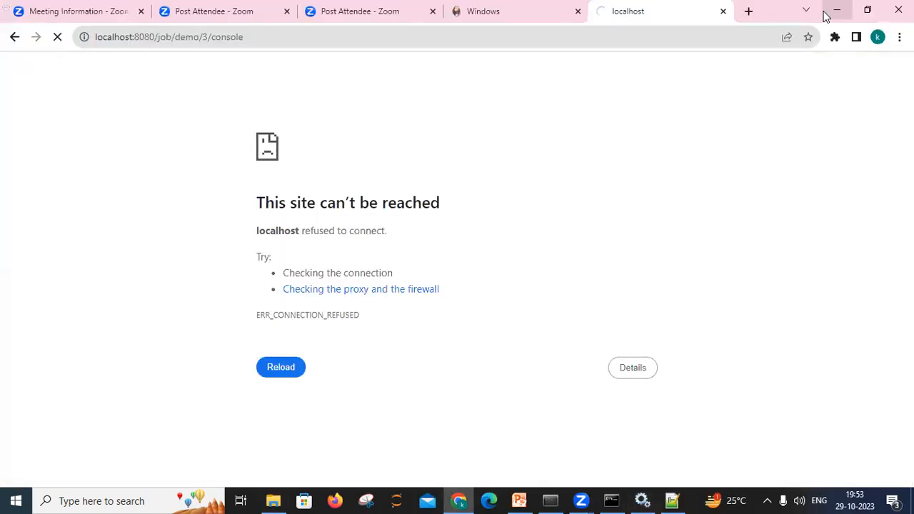
Step: Trim the address to localhost:8080 and load it
double_click(661, 37)
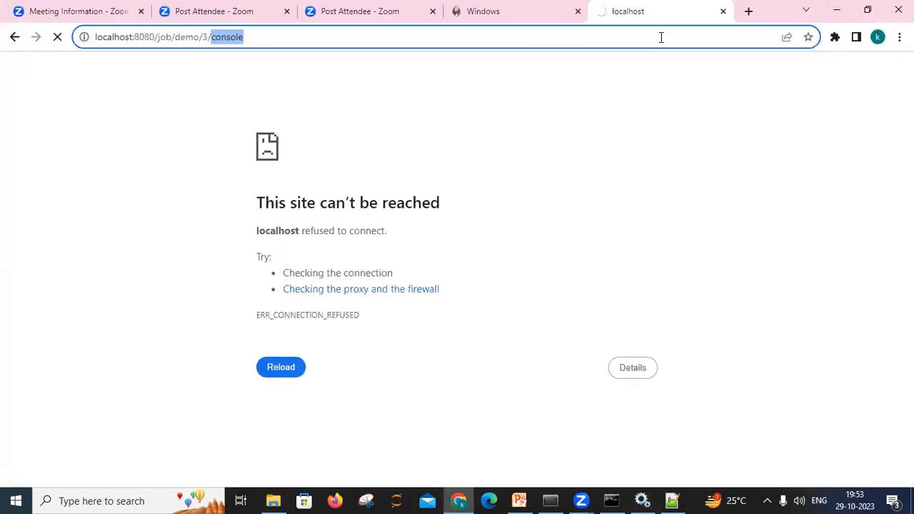
key("BackSpace")
key("BackSpace")
key("BackSpace")
key("BackSpace")
key("BackSpace")
key("BackSpace")
key("BackSpace")
key("BackSpace")
key("BackSpace")
key("BackSpace")
key("BackSpace")
key("BackSpace")
key("BackSpace")
key("BackSpace")
key("BackSpace")
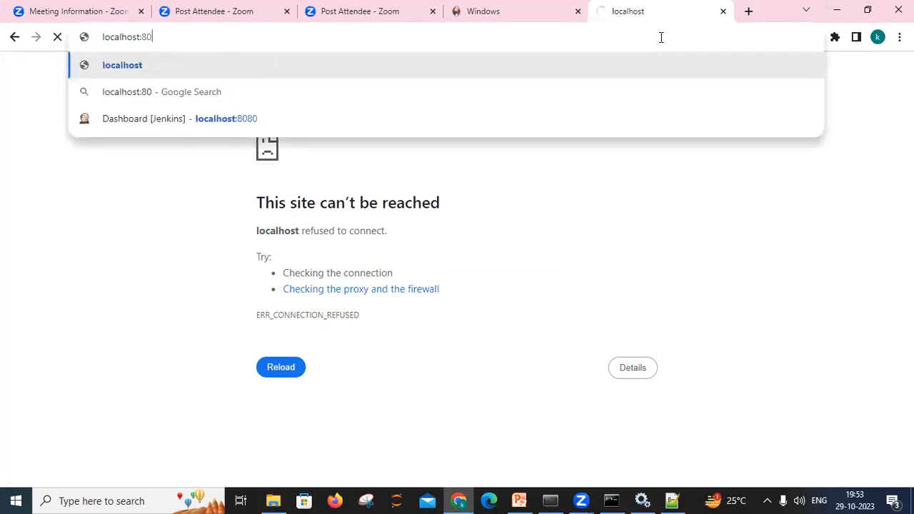
type("80")
key("Return")
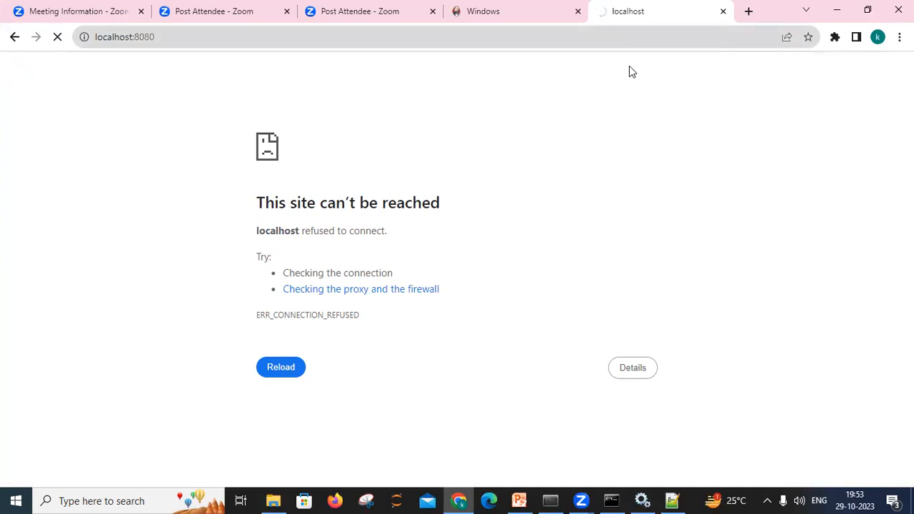
Step: Switch between Services and Chrome until the restarted Jenkins shows its sign-in page
left_click(642, 500)
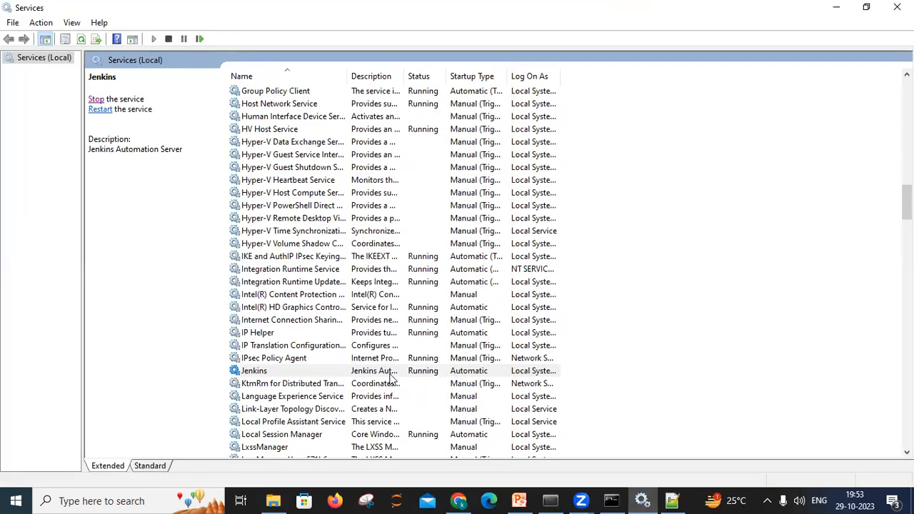
left_click(380, 374)
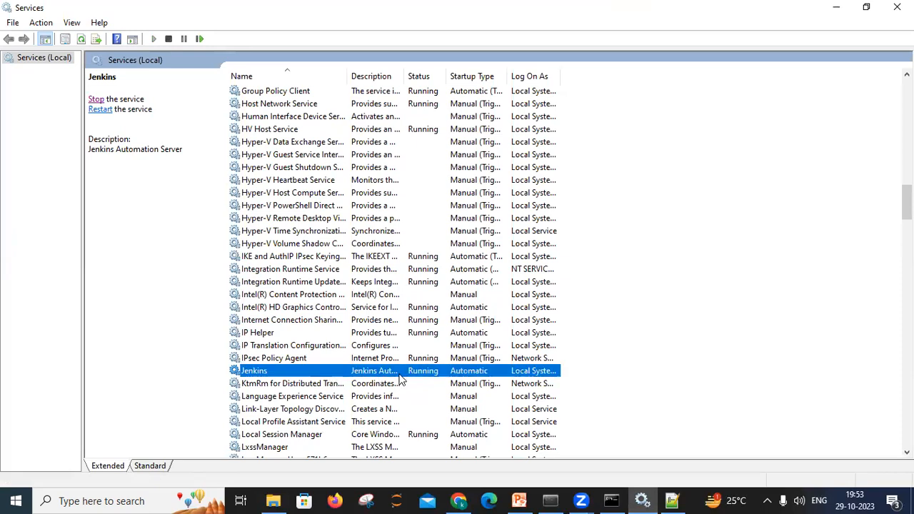
left_click(458, 501)
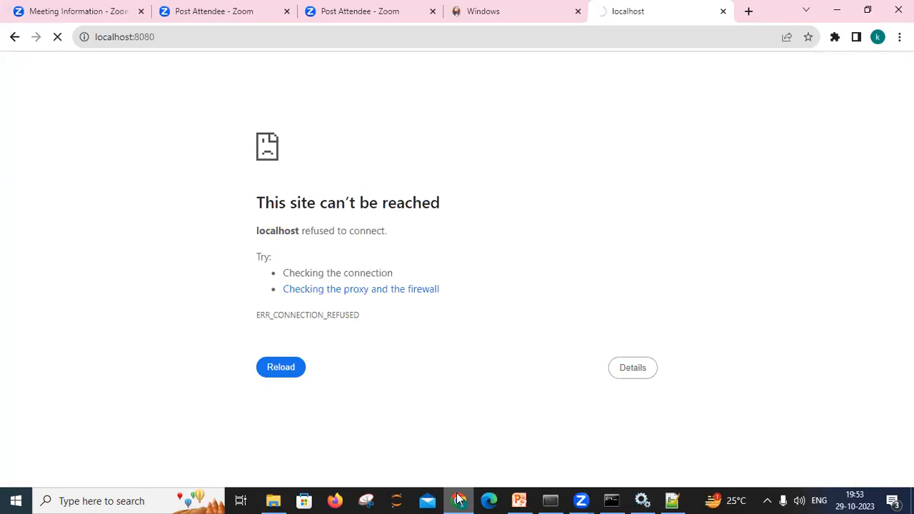
left_click(458, 500)
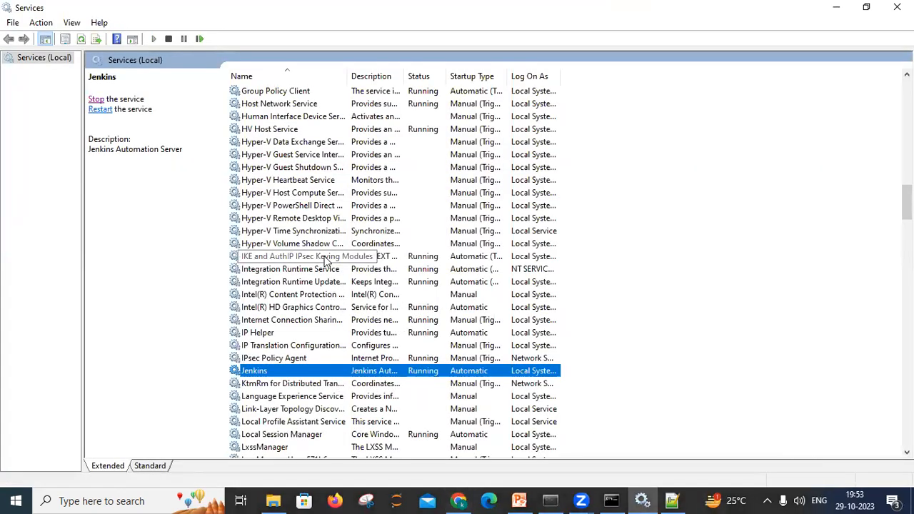
left_click(460, 500)
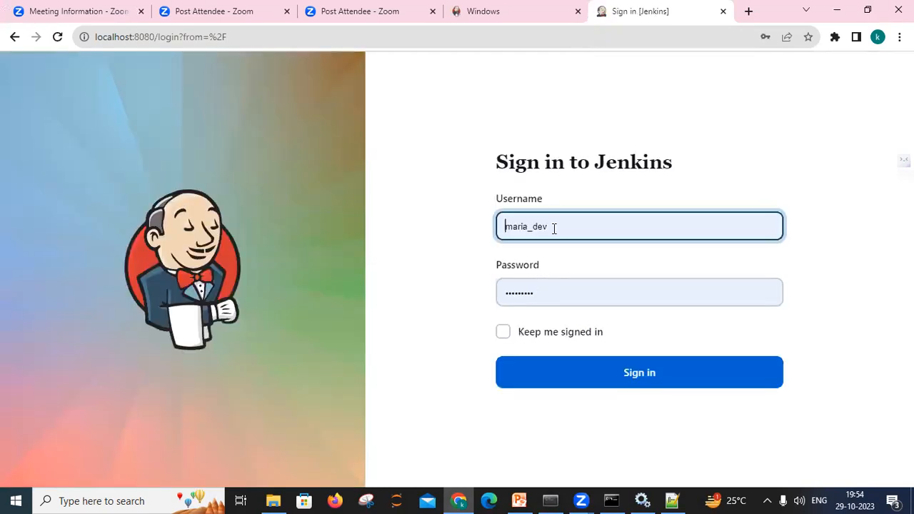
Step: Replace the prefilled username and password with the admin account's credentials, keep me signed in, and sign in
double_click(553, 227)
key("BackSpace")
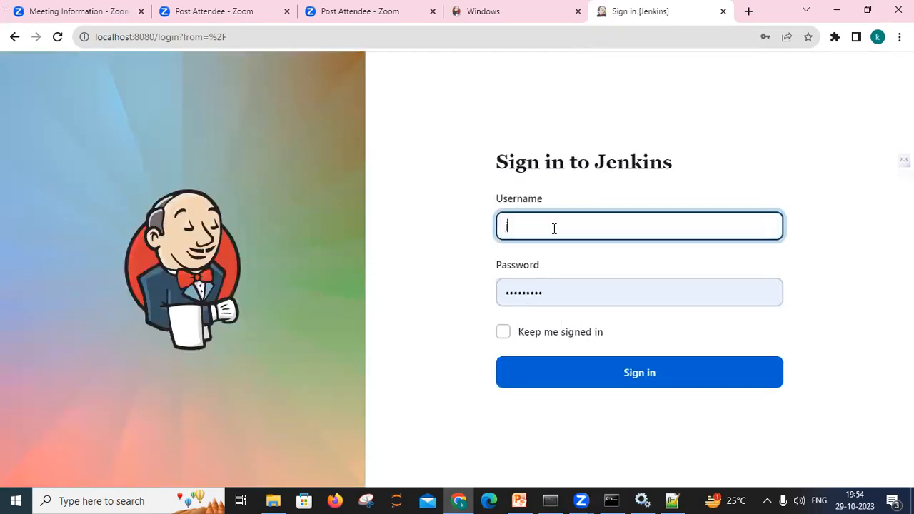
key("BackSpace")
type("kaushik_dey")
double_click(557, 292)
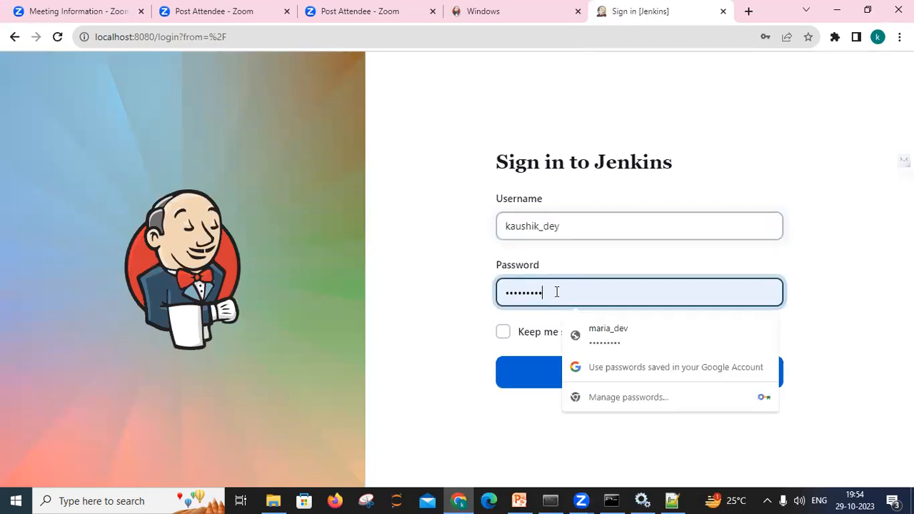
type("********")
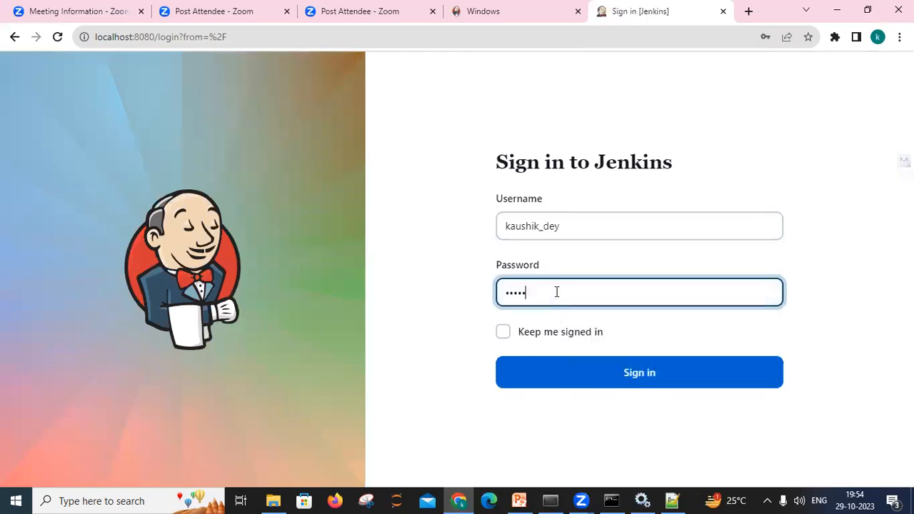
type("*")
left_click(546, 336)
left_click(602, 383)
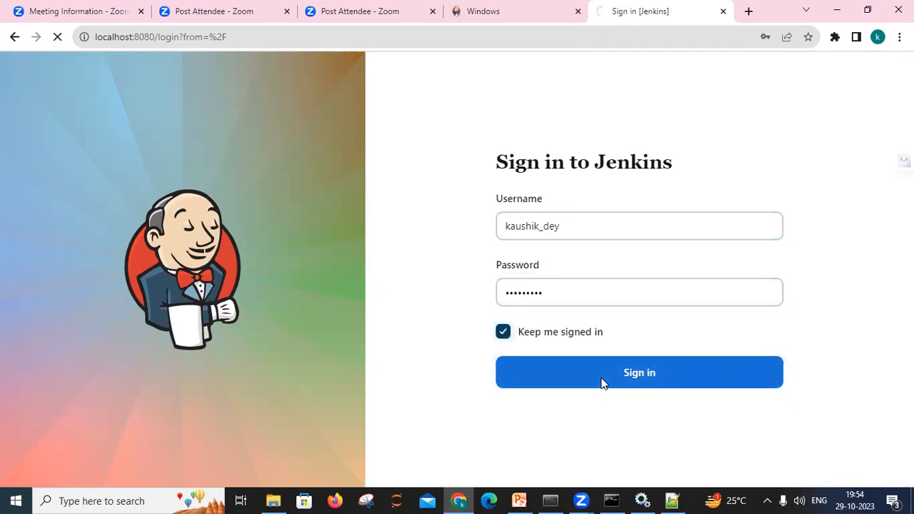